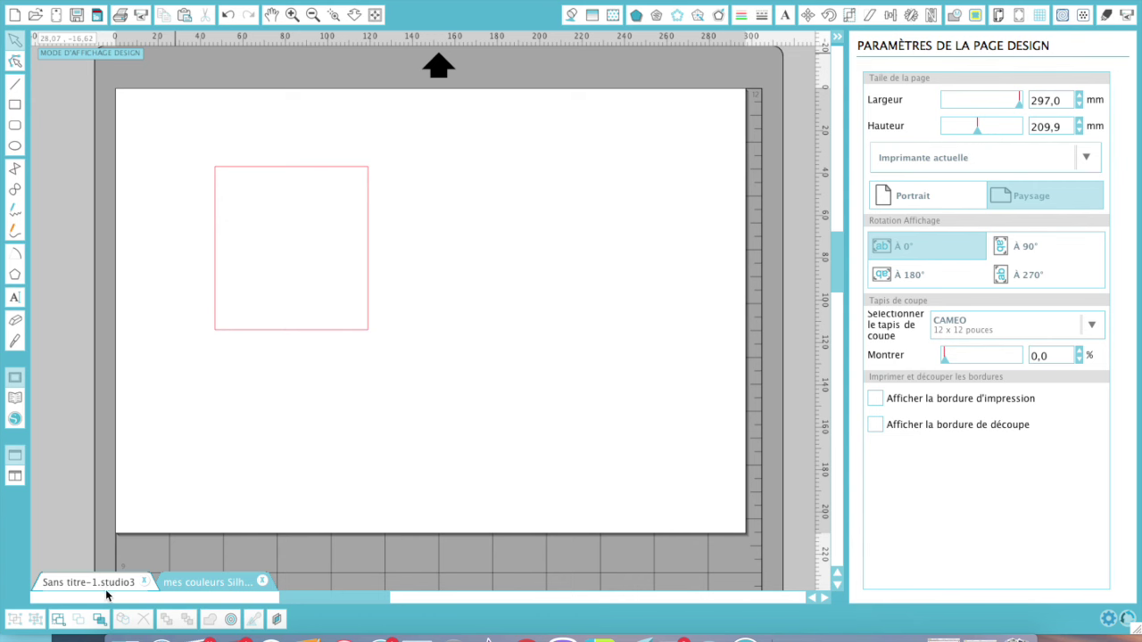
# Bring up the mes couleurs Silhouette design and display the fill colour palette for comparison
pyautogui.click(206, 584)
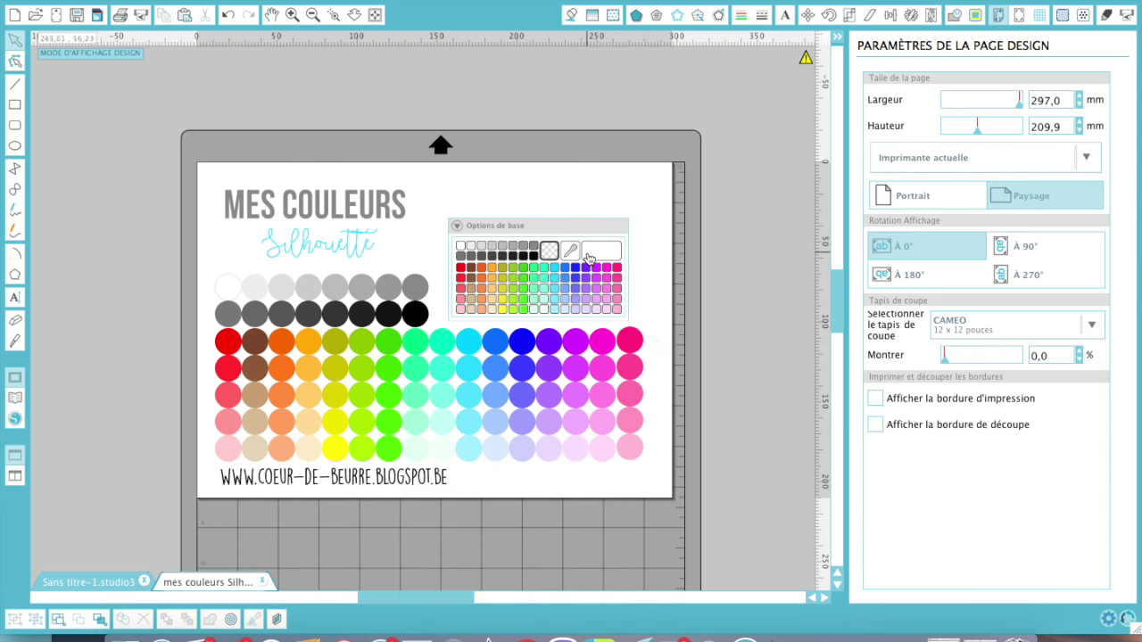
pyautogui.click(571, 16)
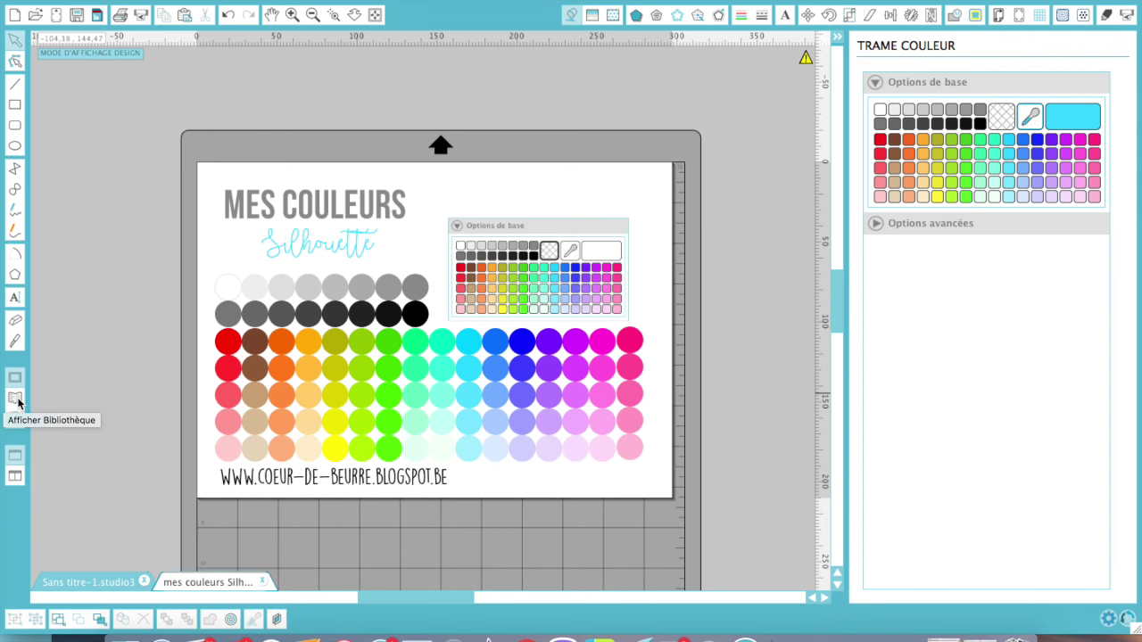
# Create a new blank document and open the mes couleurs Silhouette design from the local library's User Designs folder
pyautogui.press('super+n')
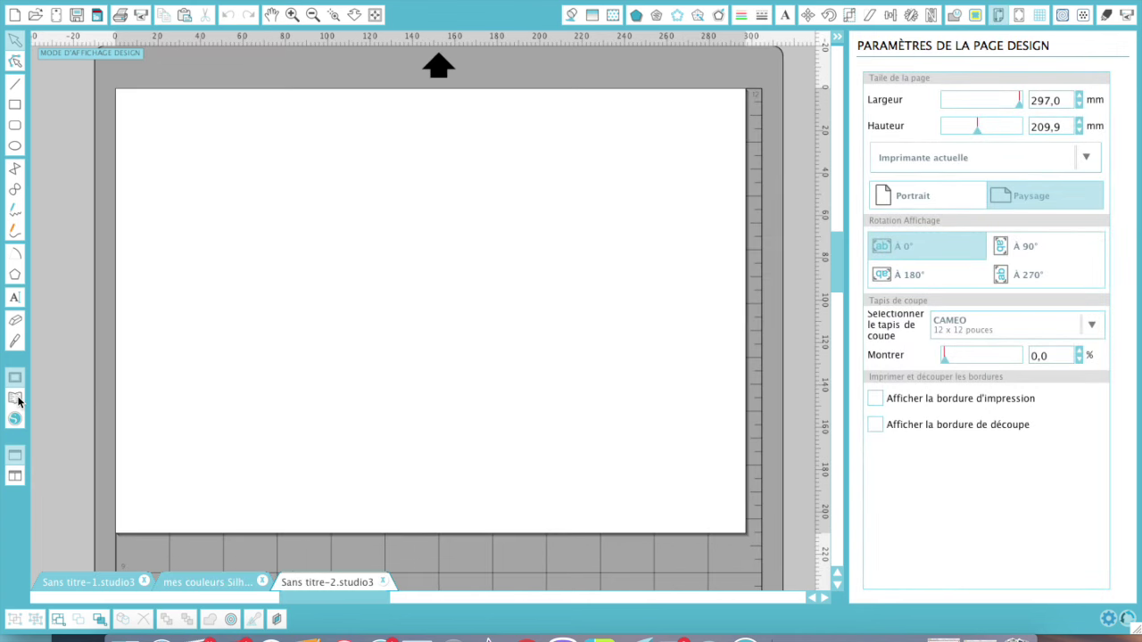
pyautogui.click(15, 399)
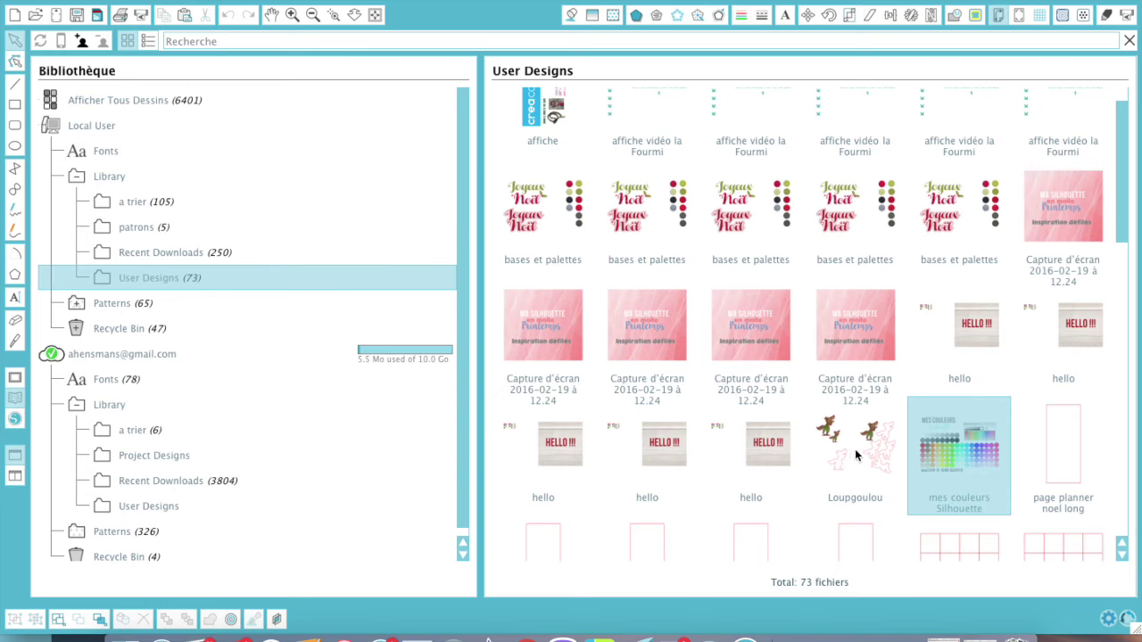
pyautogui.doubleClick(963, 455)
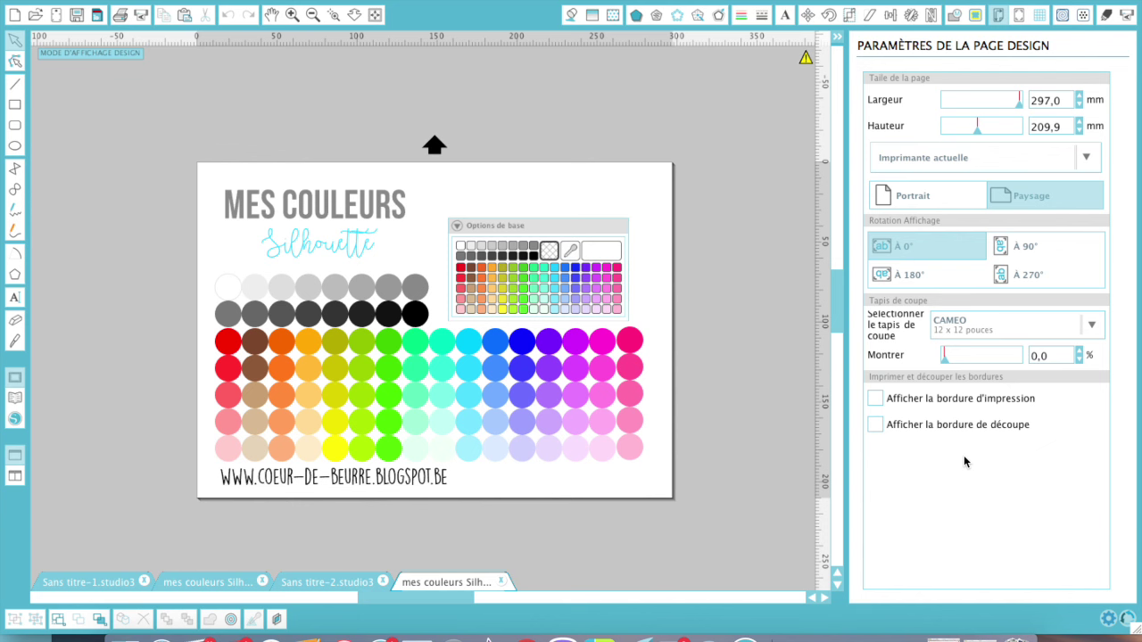
# Ungroup the block of coloured circles below the grey rows into individual circles
pyautogui.rightClick(273, 382)
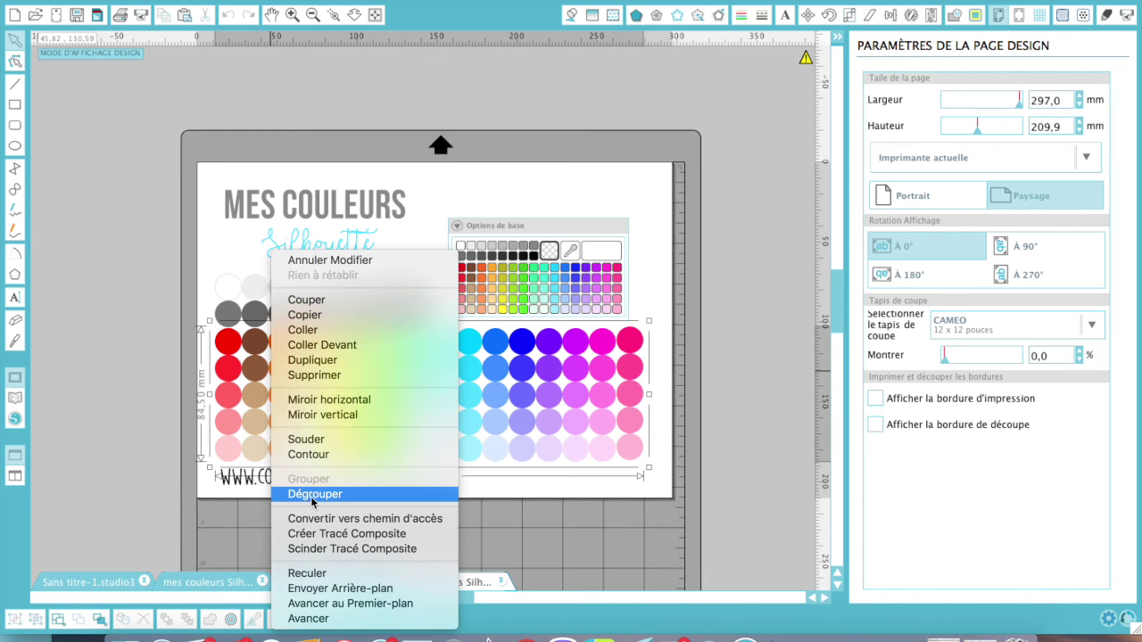
pyautogui.click(311, 498)
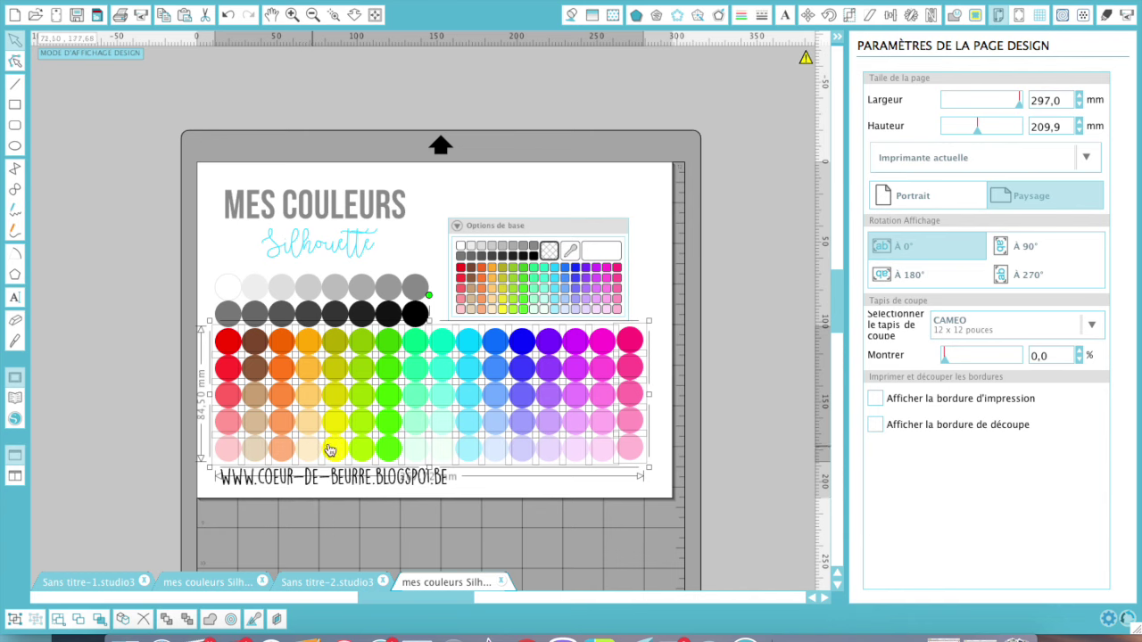
pyautogui.click(505, 489)
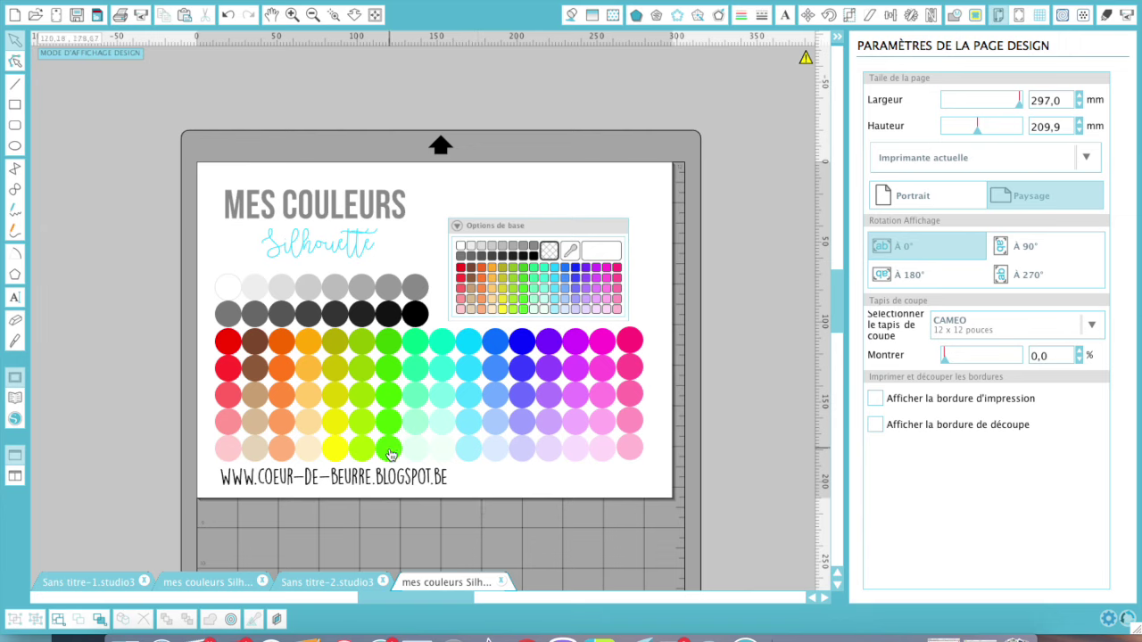
# Copy the pink circle from the second row of the last column into a new document, about 30 mm from the page's left and top edges
pyautogui.click(630, 367)
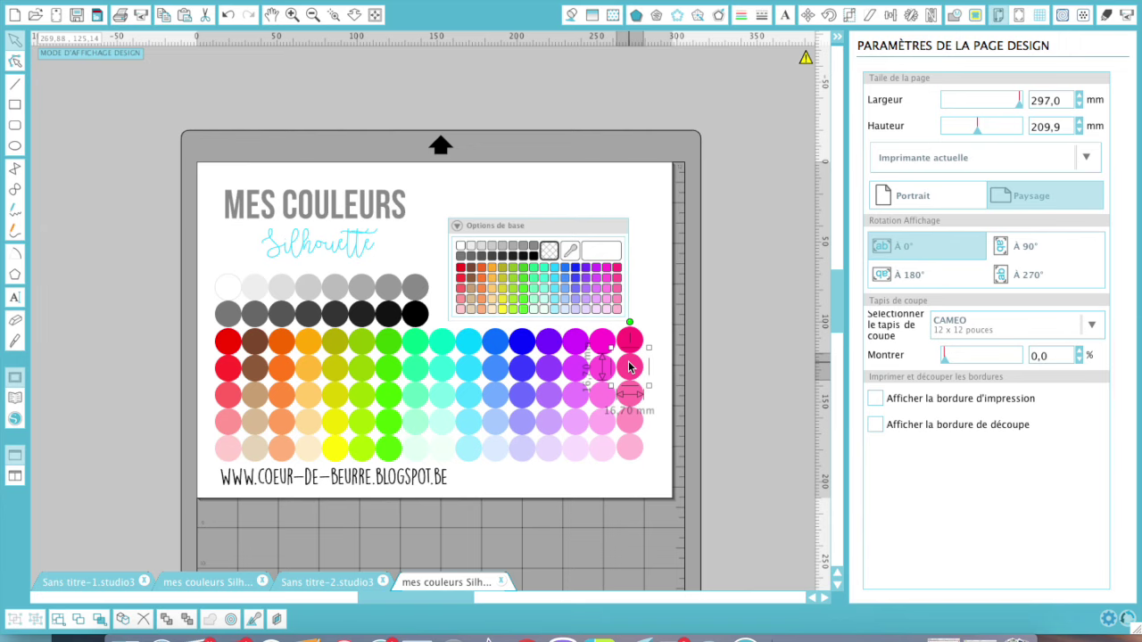
pyautogui.press('super+n')
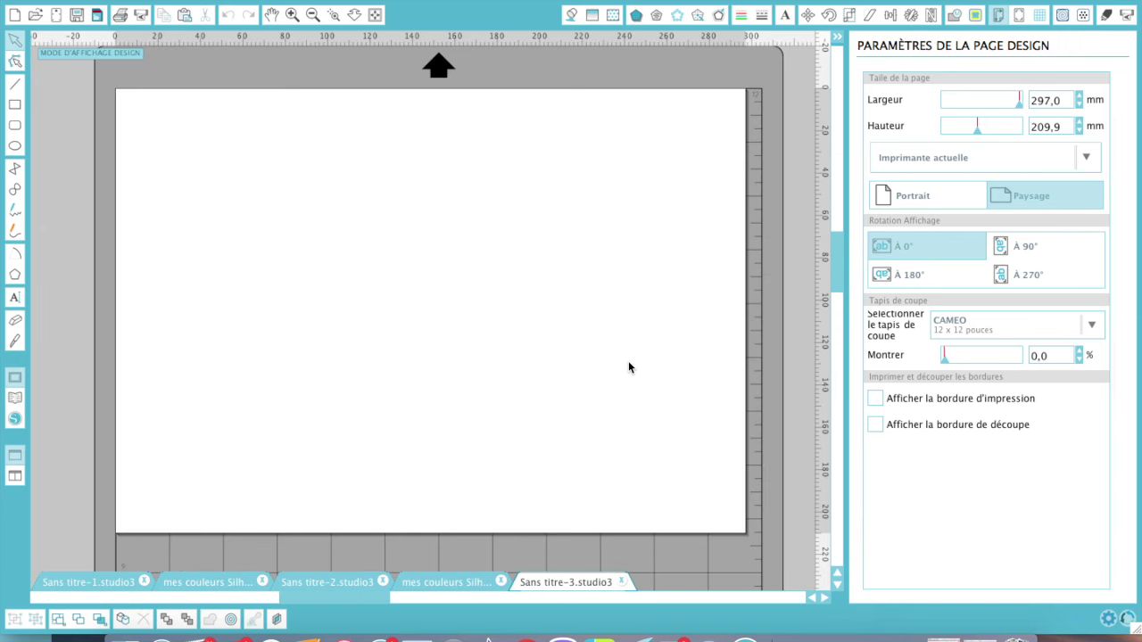
pyautogui.hotkey('ctrl', 'v')
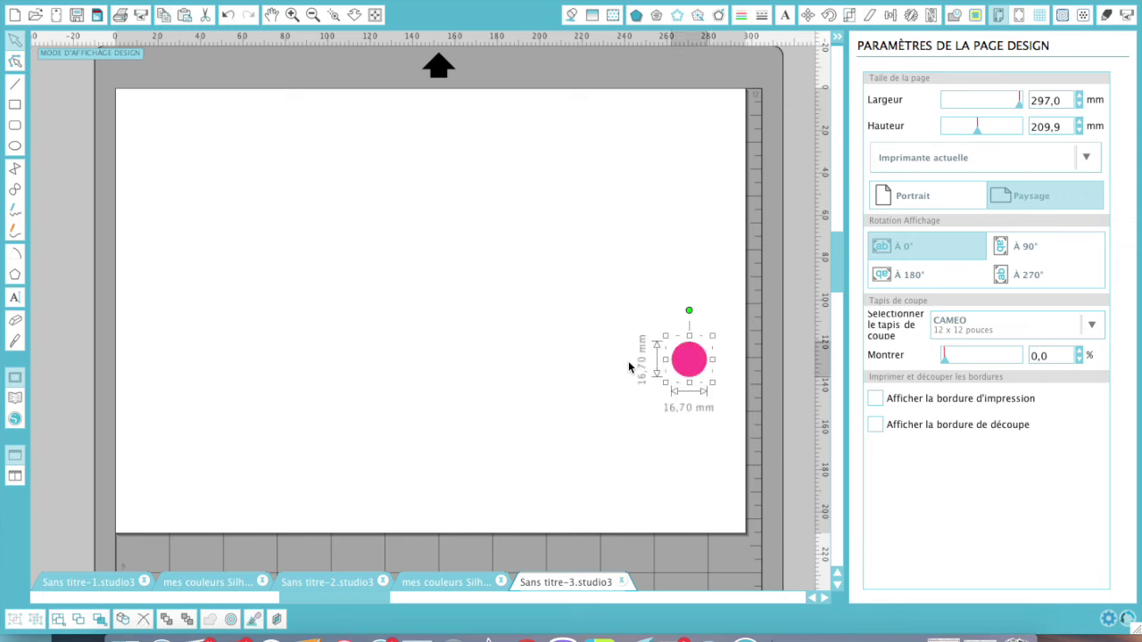
pyautogui.moveTo(687, 369); pyautogui.dragTo(184, 160)
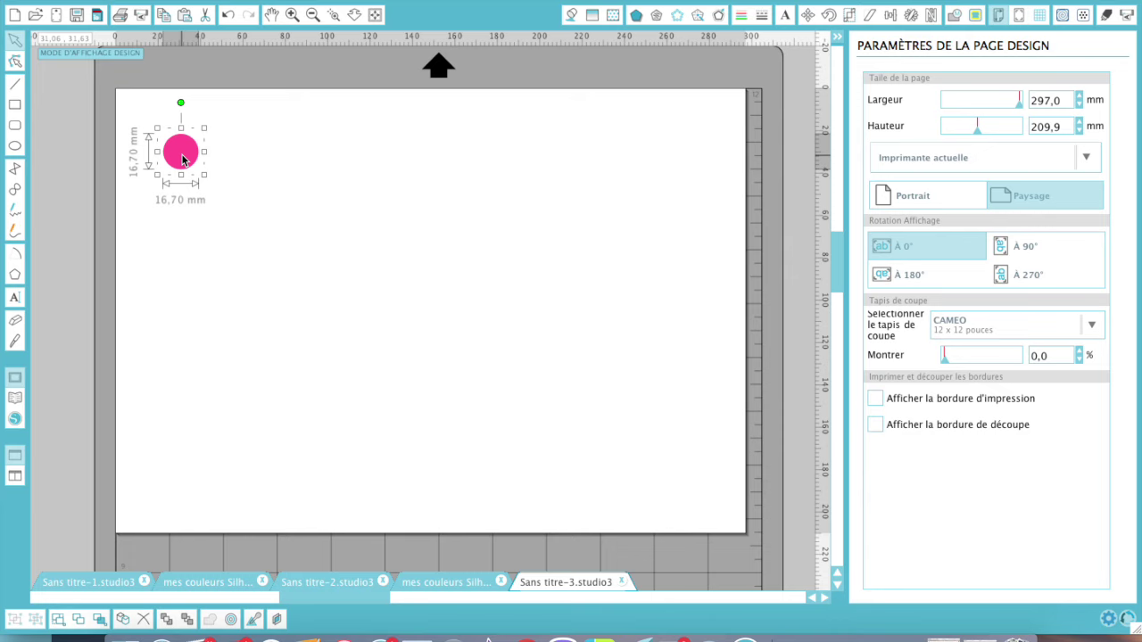
# Check the installed software edition and version in the About information
pyautogui.click(73, 0)
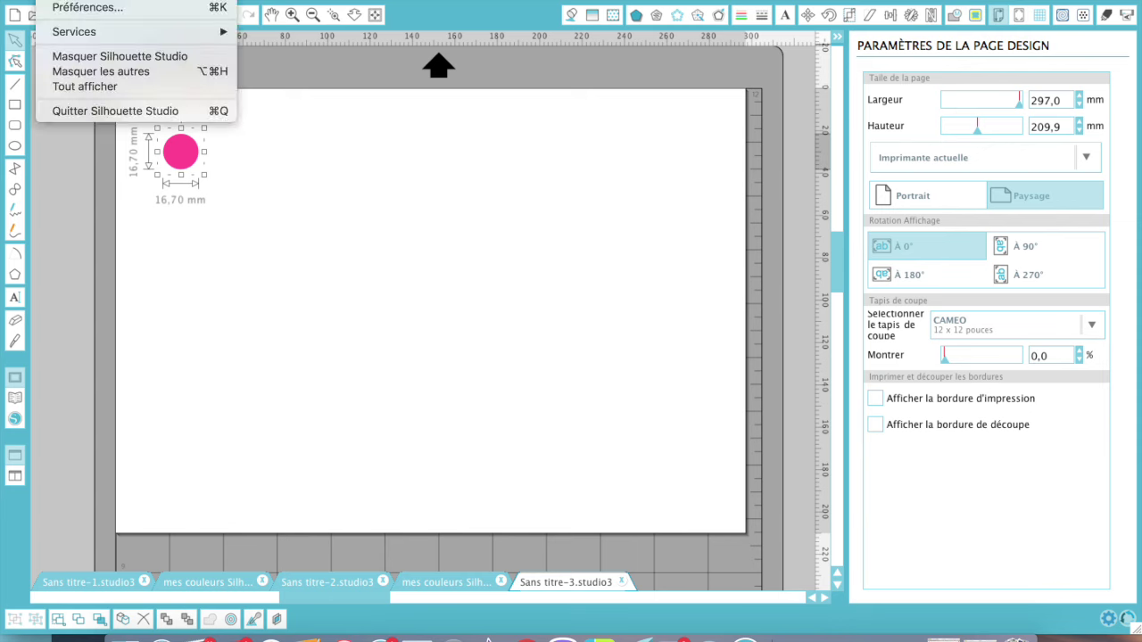
pyautogui.click(95, 1)
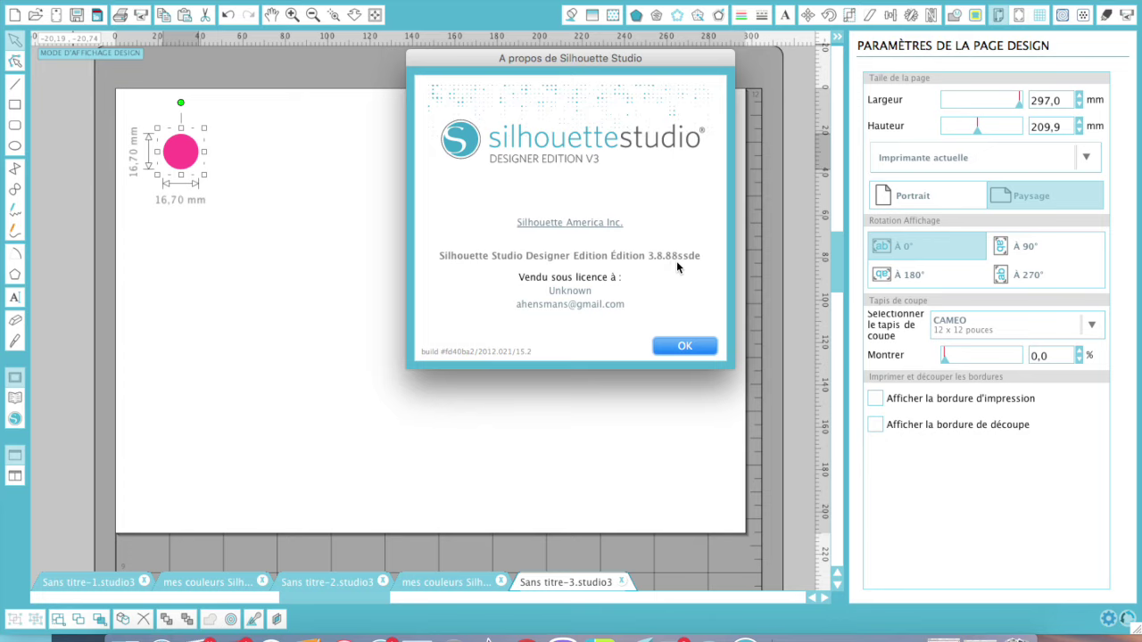
pyautogui.click(684, 347)
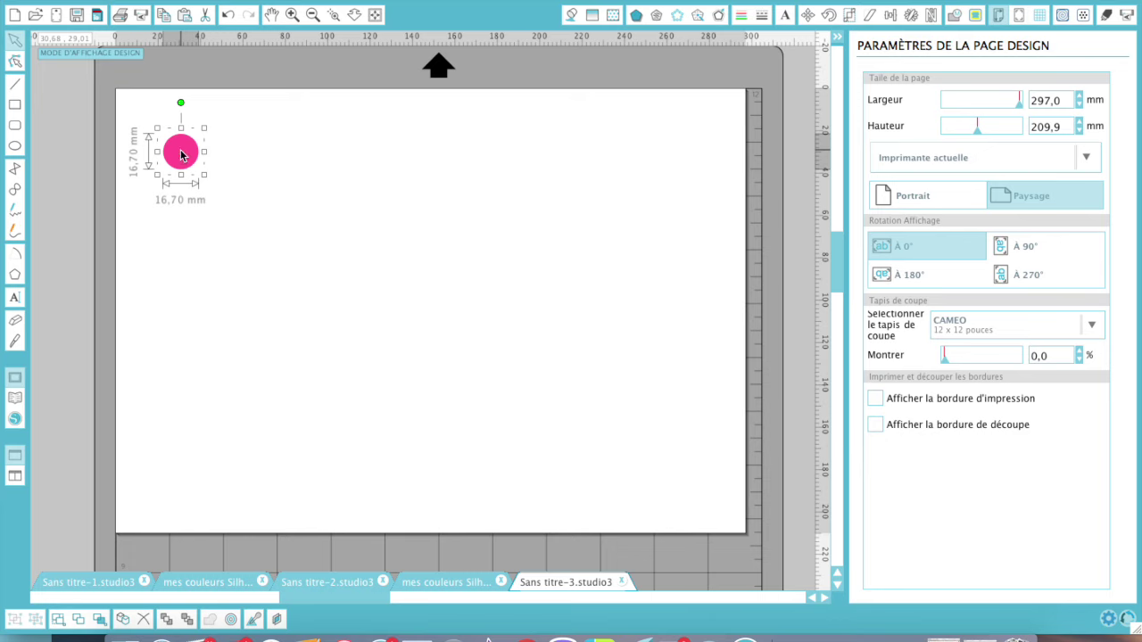
# Duplicate the pink circle to the right to make a row of four adjoining circles
pyautogui.press('super+d')
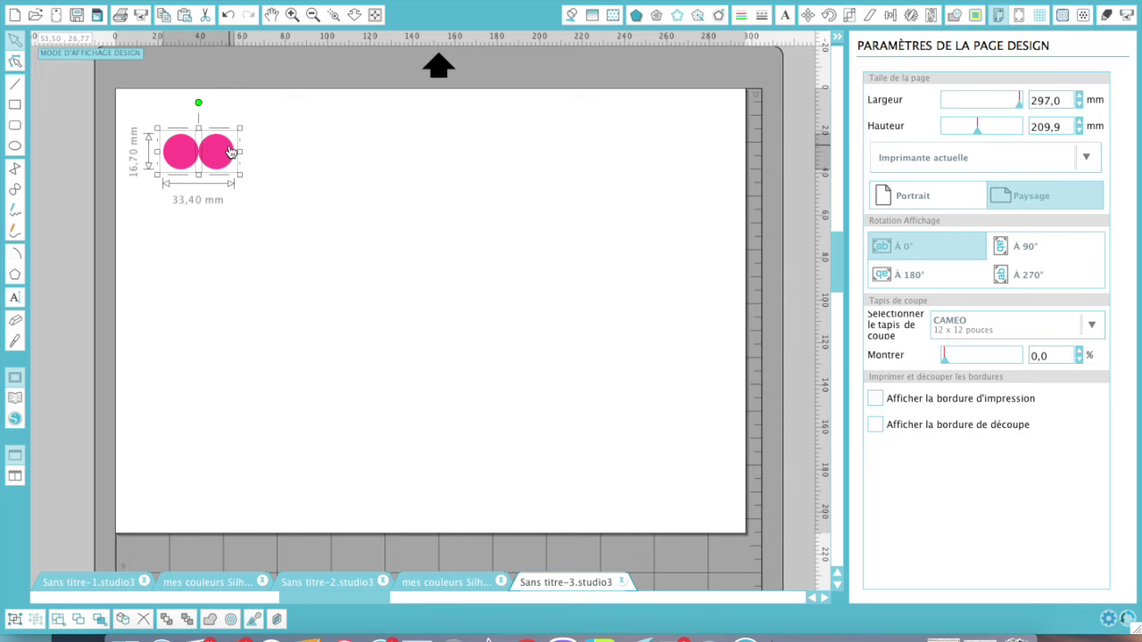
pyautogui.hotkey('ctrl', 'd')
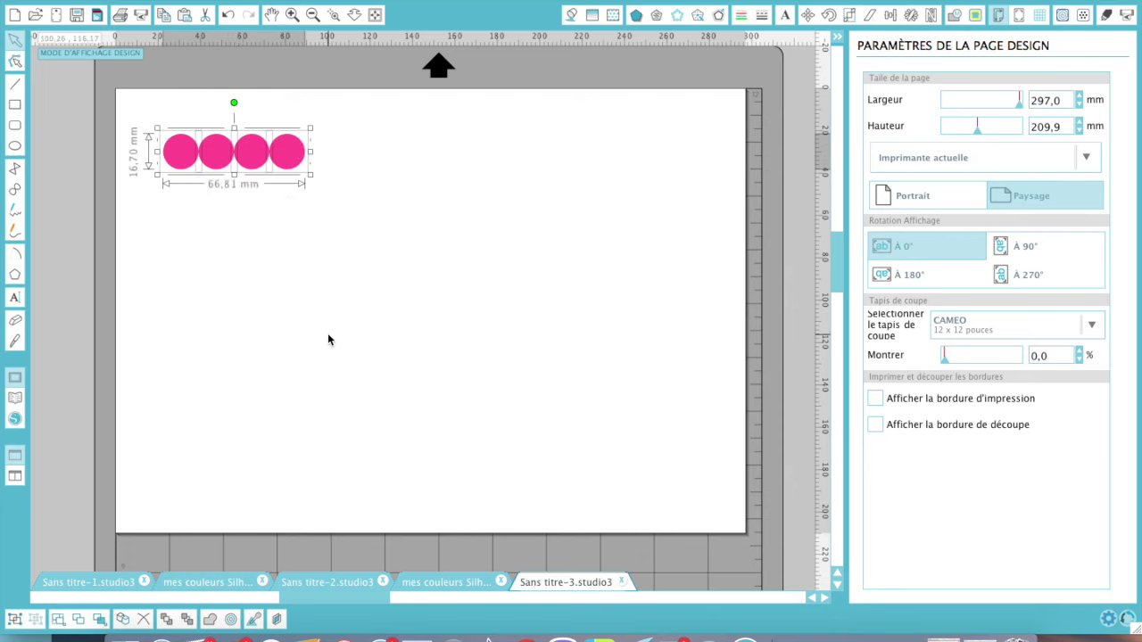
pyautogui.click(329, 337)
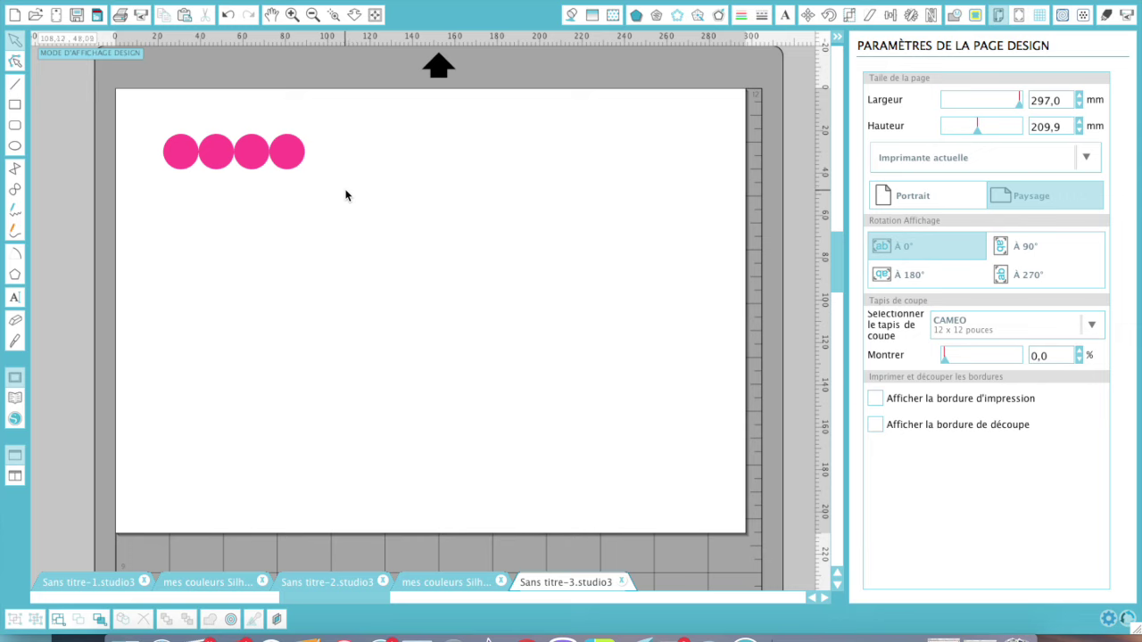
# Duplicate the fourth circle repeatedly to extend the row to eleven, and delete the seven extra circles
pyautogui.click(290, 157)
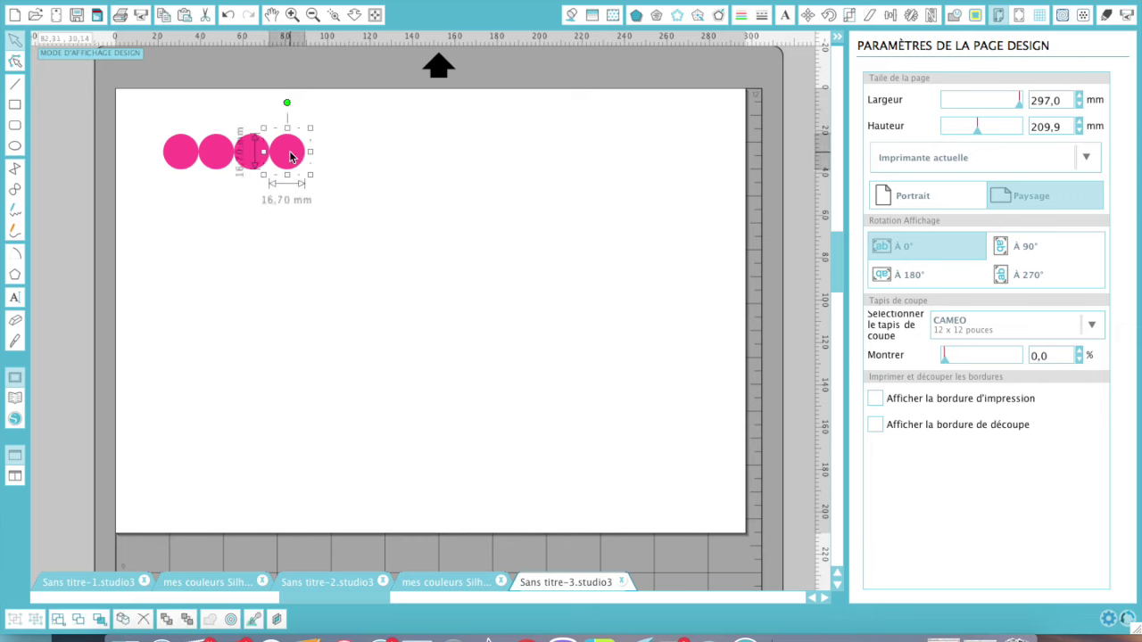
pyautogui.press('super+d')
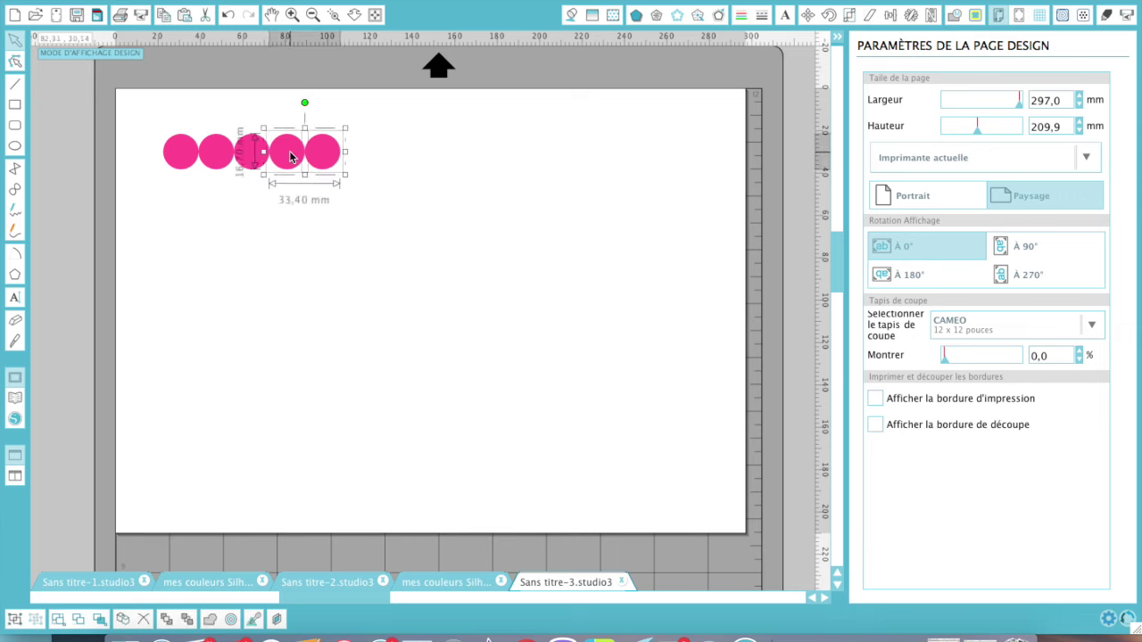
pyautogui.press('super+d')
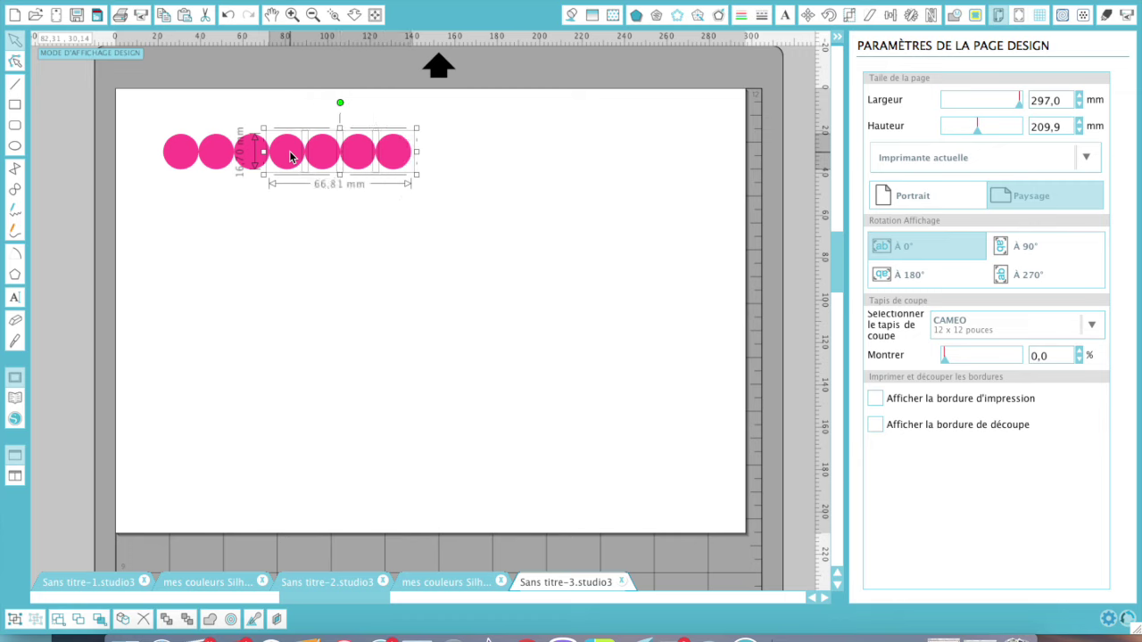
pyautogui.press('super+d')
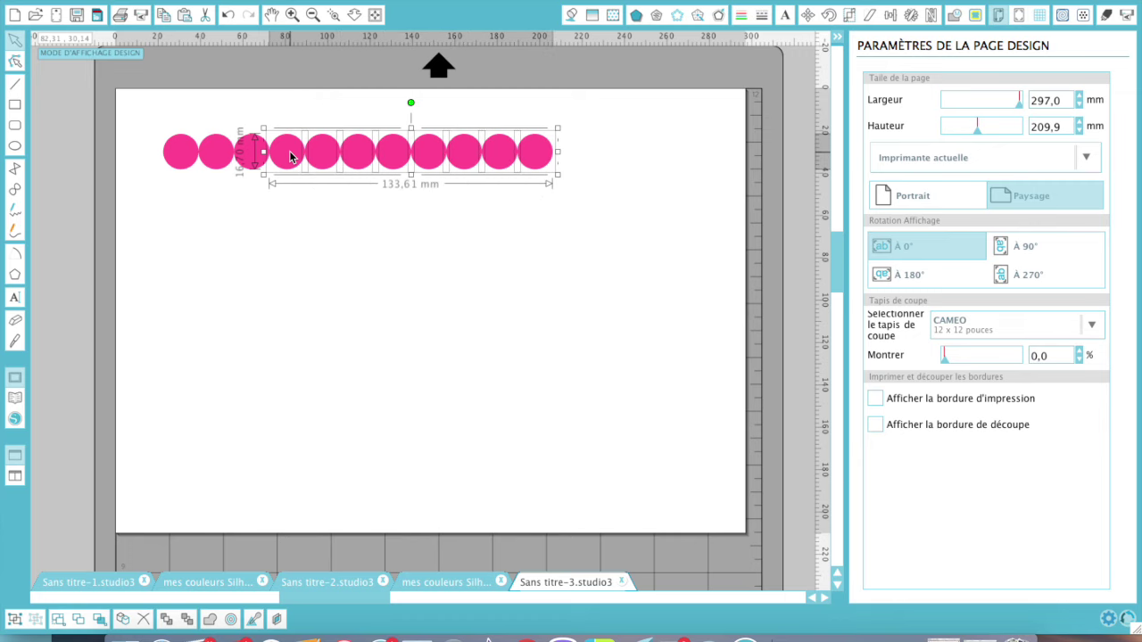
pyautogui.click(354, 270)
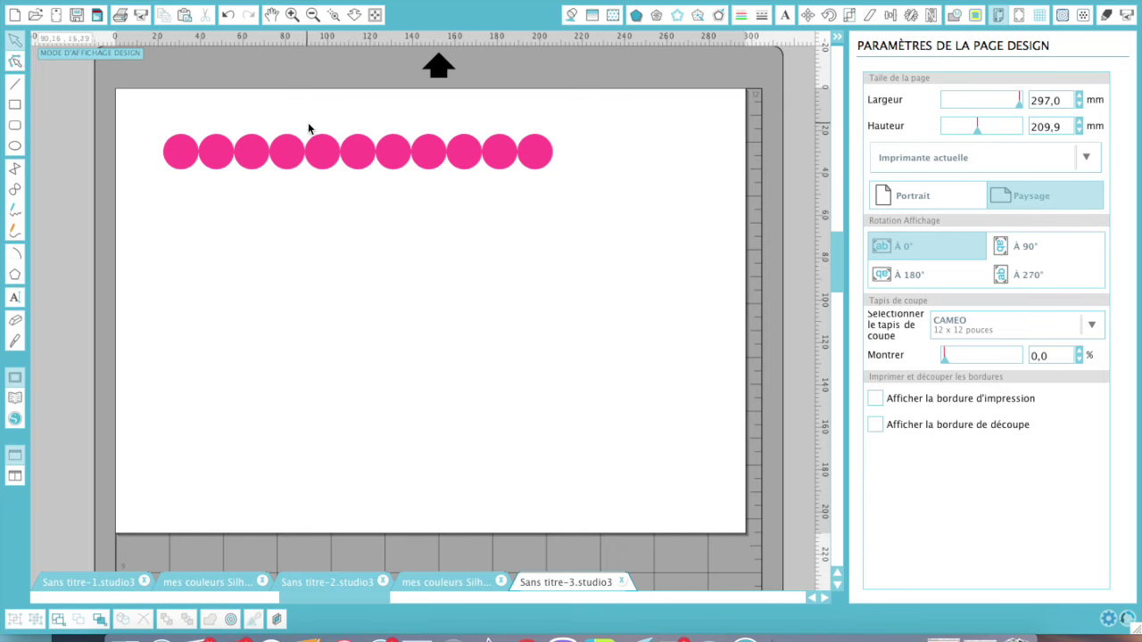
pyautogui.moveTo(308, 124); pyautogui.dragTo(650, 221)
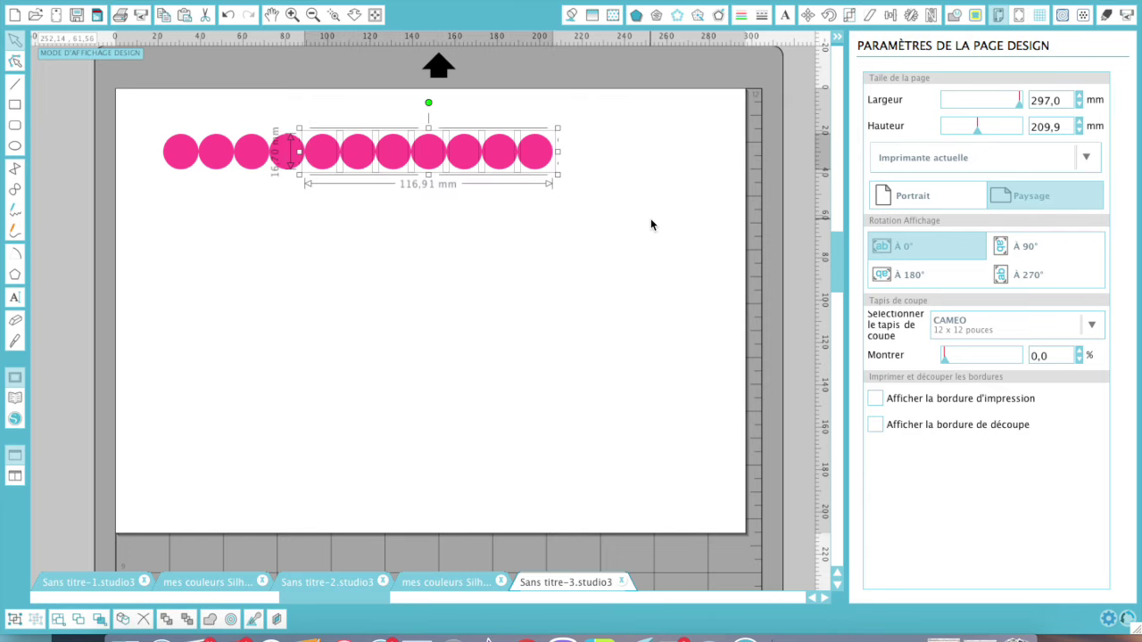
pyautogui.press('Delete')
# Reduce the saturation of the second circle's fill in the advanced colour options, giving F05794
pyautogui.click(219, 155)
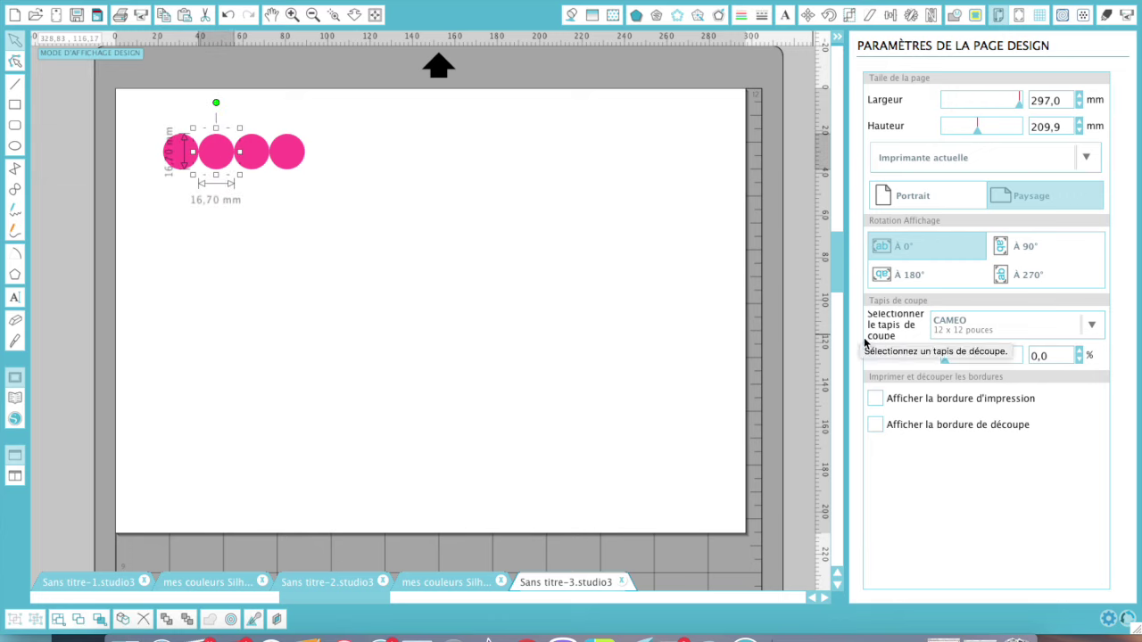
pyautogui.click(574, 17)
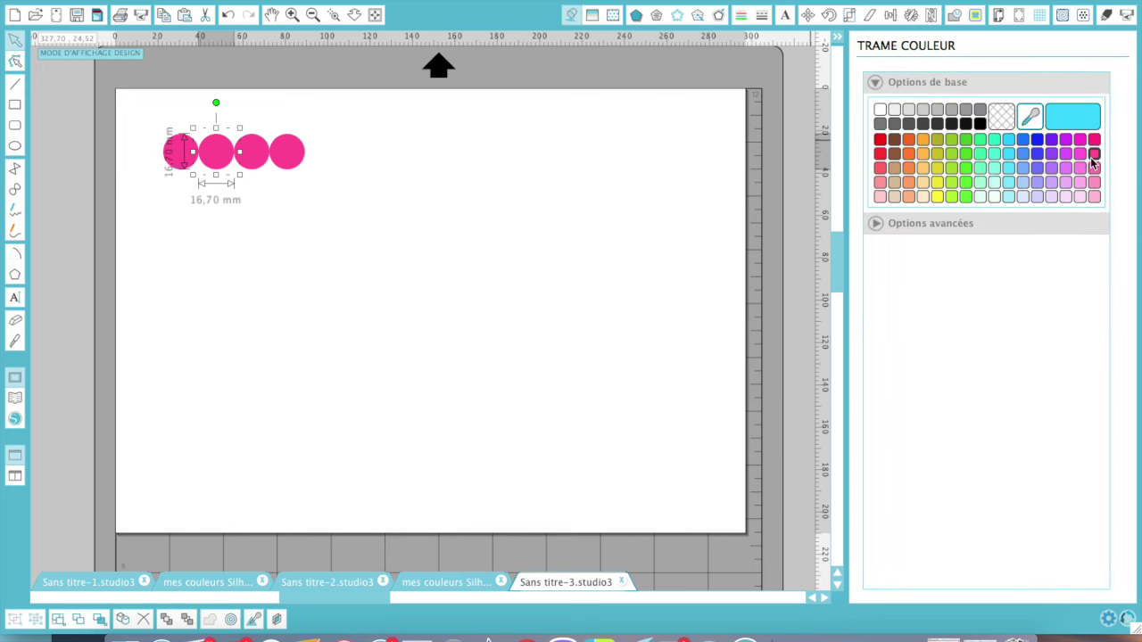
pyautogui.click(879, 224)
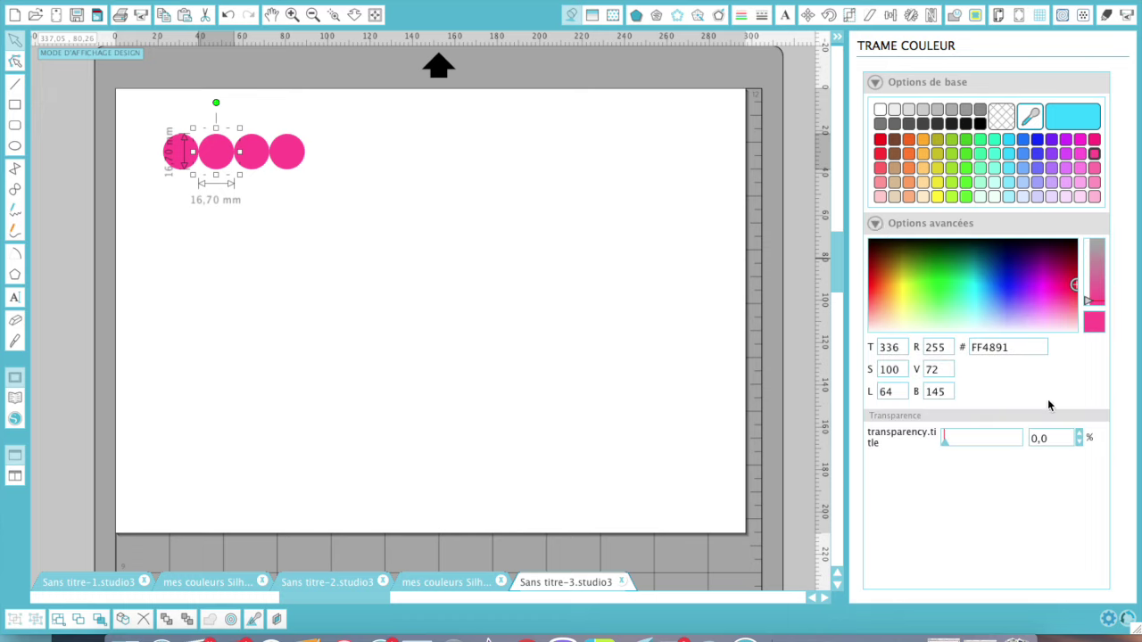
pyautogui.click(1087, 303)
pyautogui.moveTo(1087, 303); pyautogui.dragTo(1086, 295)
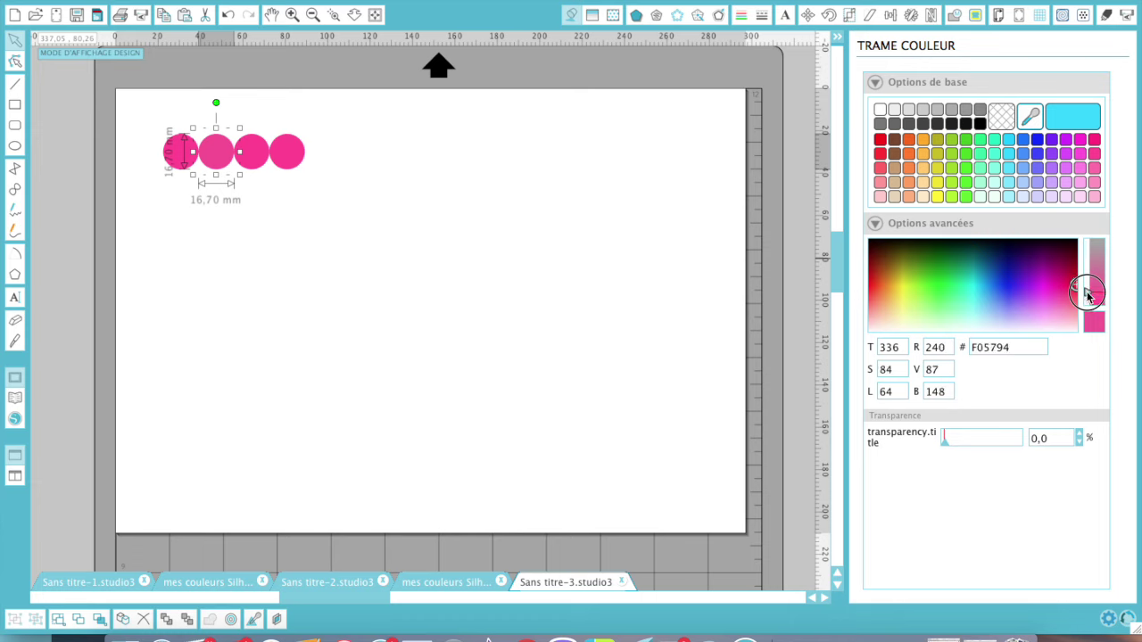
# Desaturate the fills of the third and fourth circles to E26597 and EC5B95 respectively
pyautogui.click(254, 157)
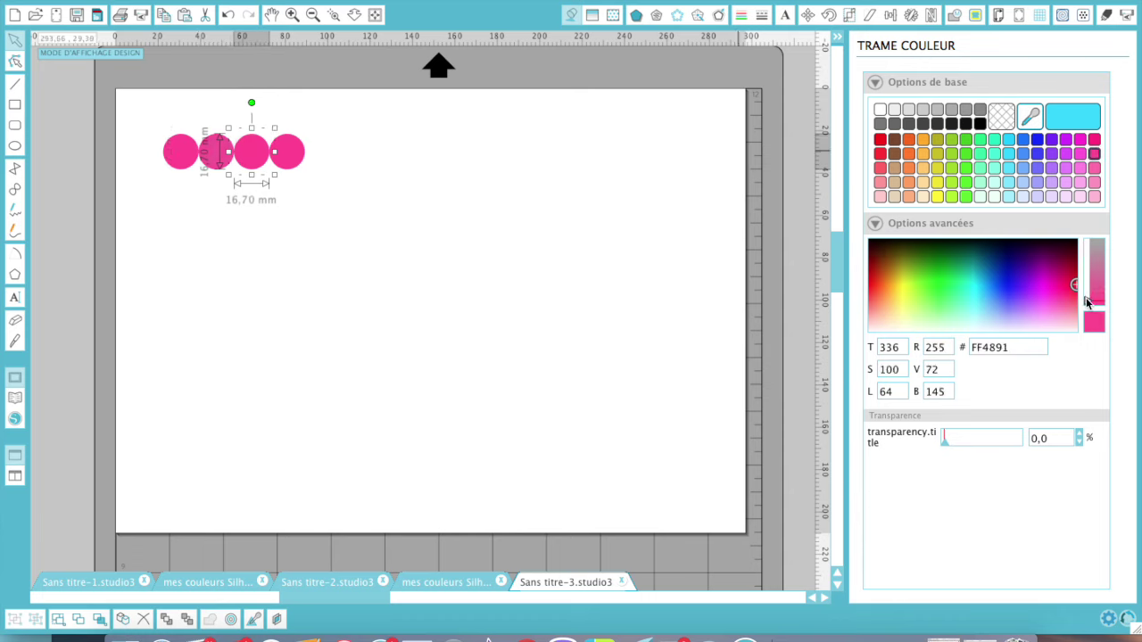
pyautogui.moveTo(1087, 302); pyautogui.dragTo(1086, 283)
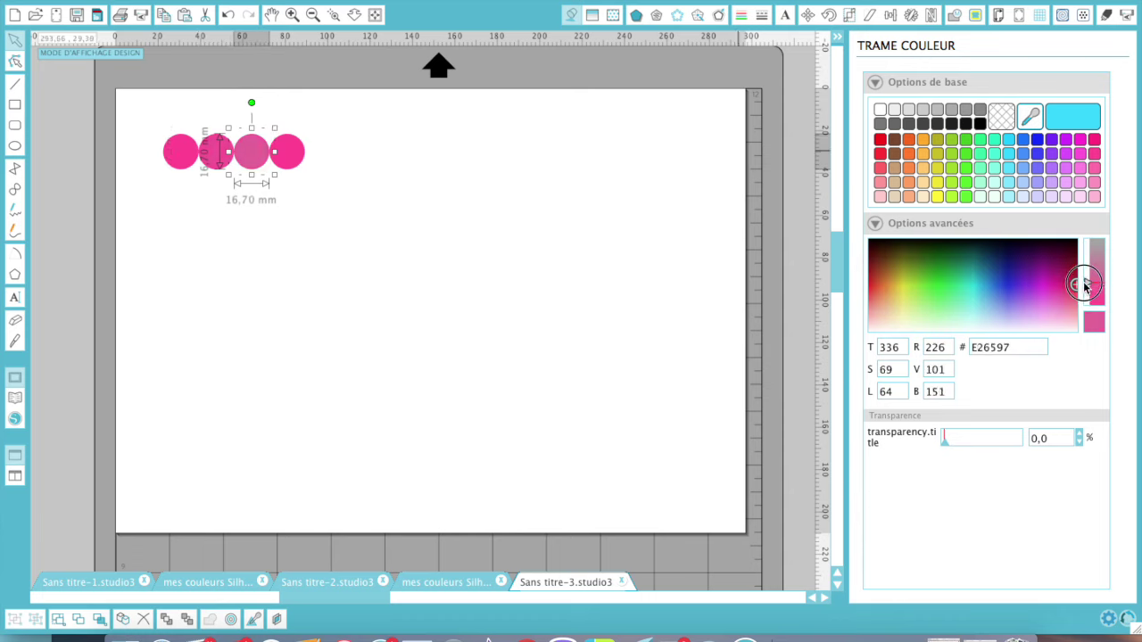
pyautogui.click(293, 159)
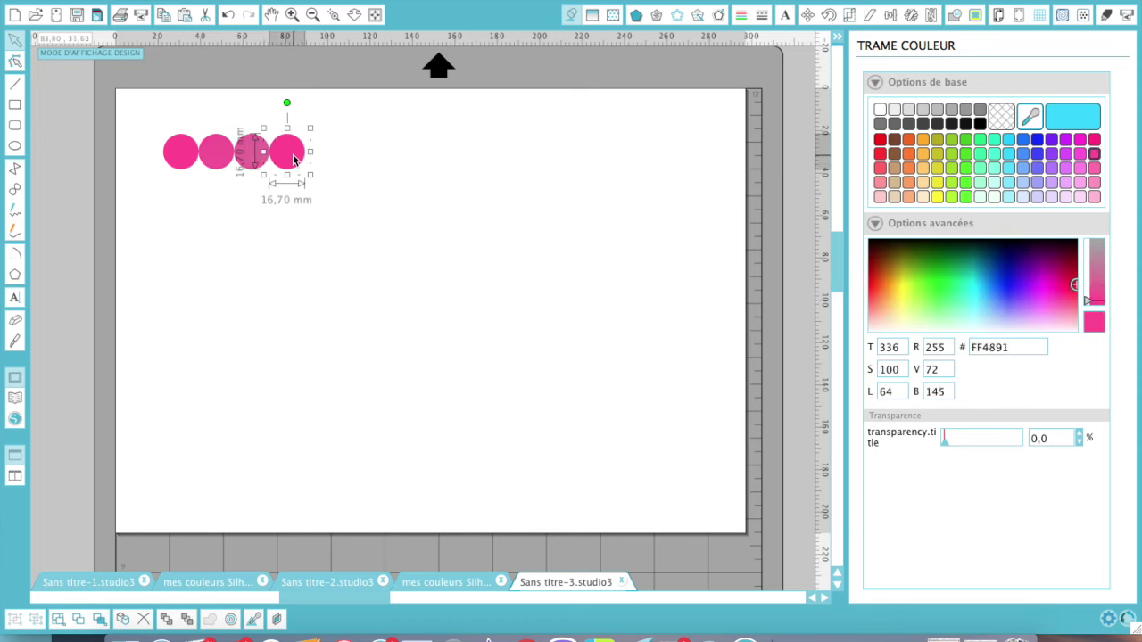
pyautogui.click(1085, 302)
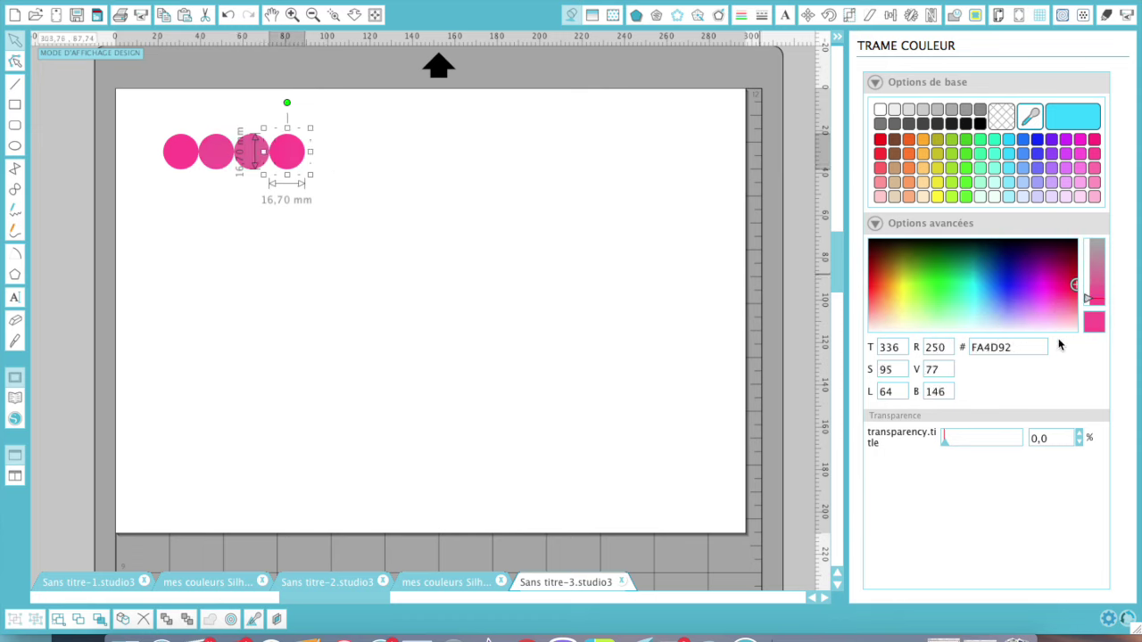
pyautogui.moveTo(1086, 301); pyautogui.dragTo(1086, 294)
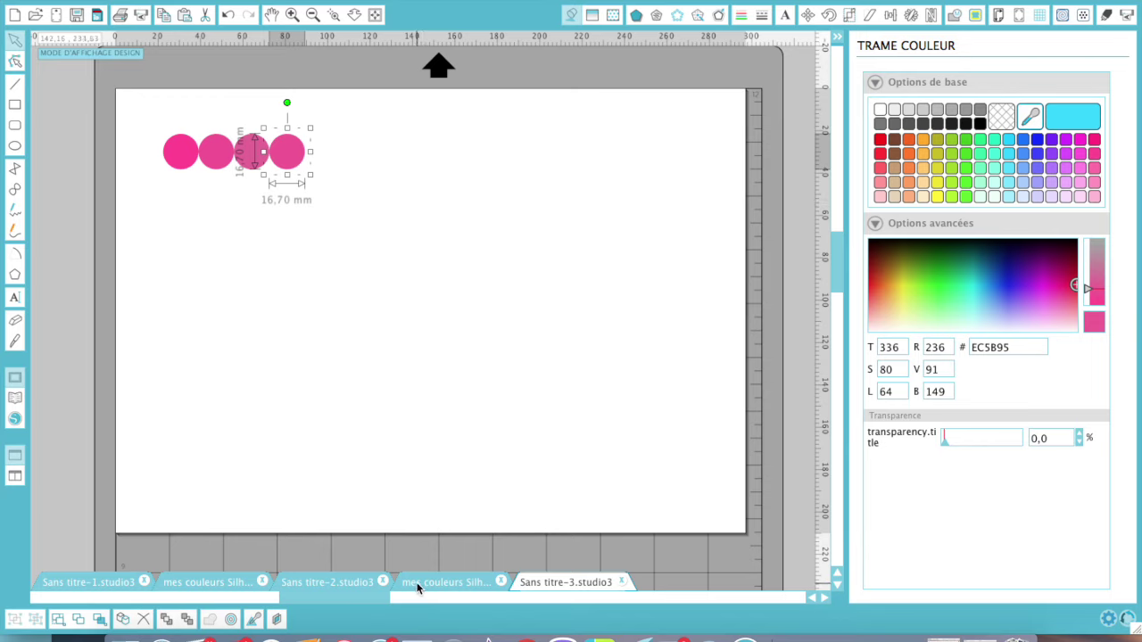
# Switch to the Sans titre-2 document and set the font of the text "choupinette" to Armonioso
pyautogui.click(315, 585)
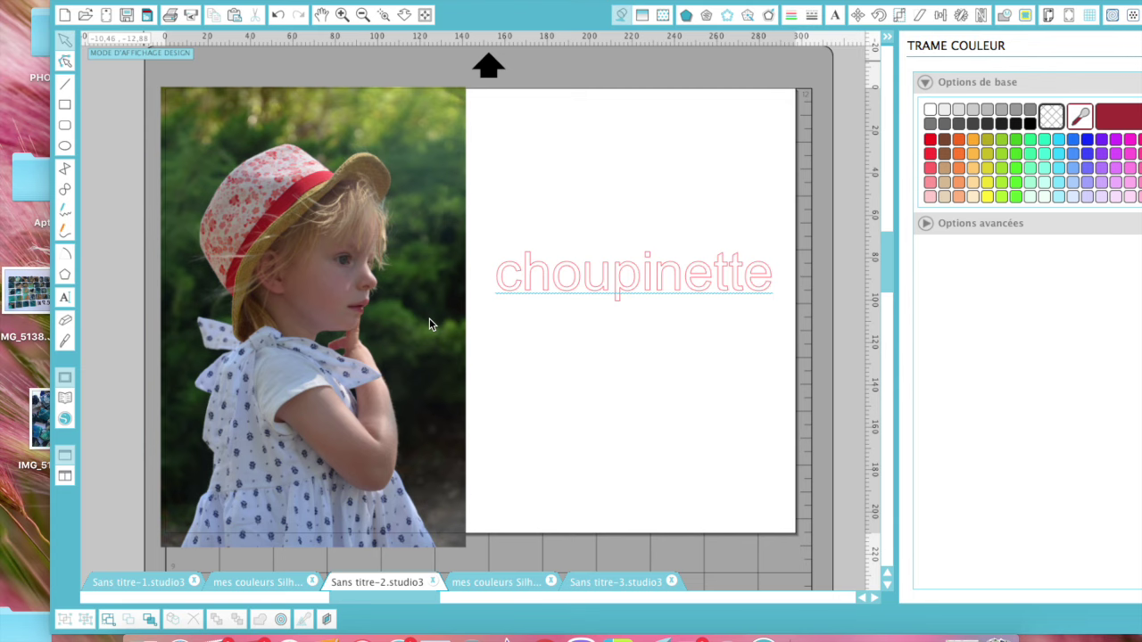
pyautogui.click(700, 284)
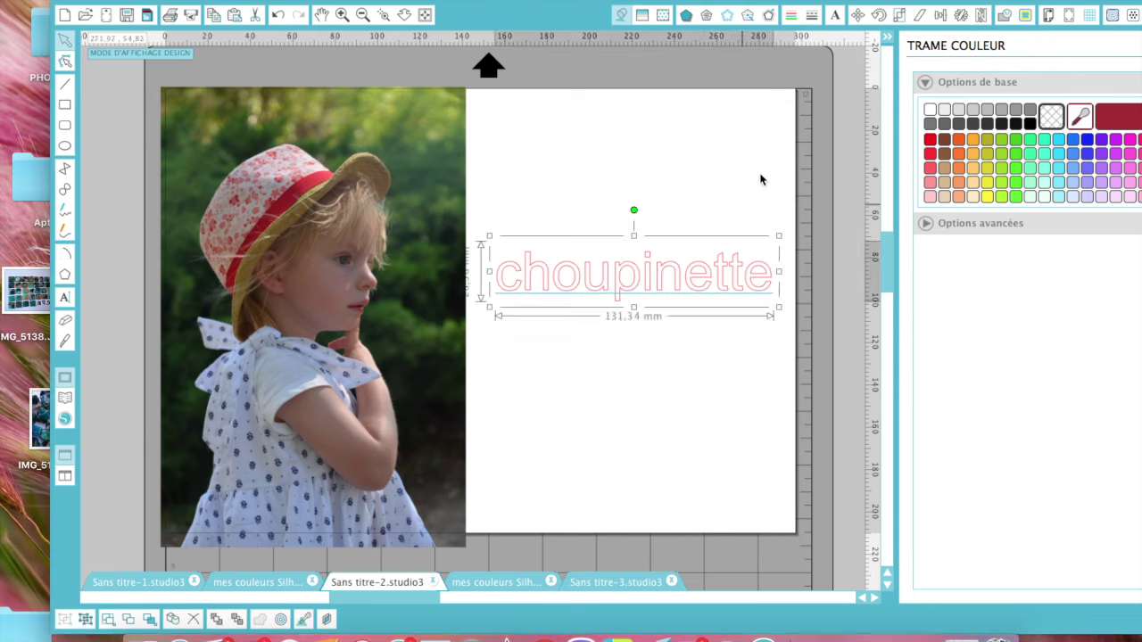
pyautogui.click(835, 15)
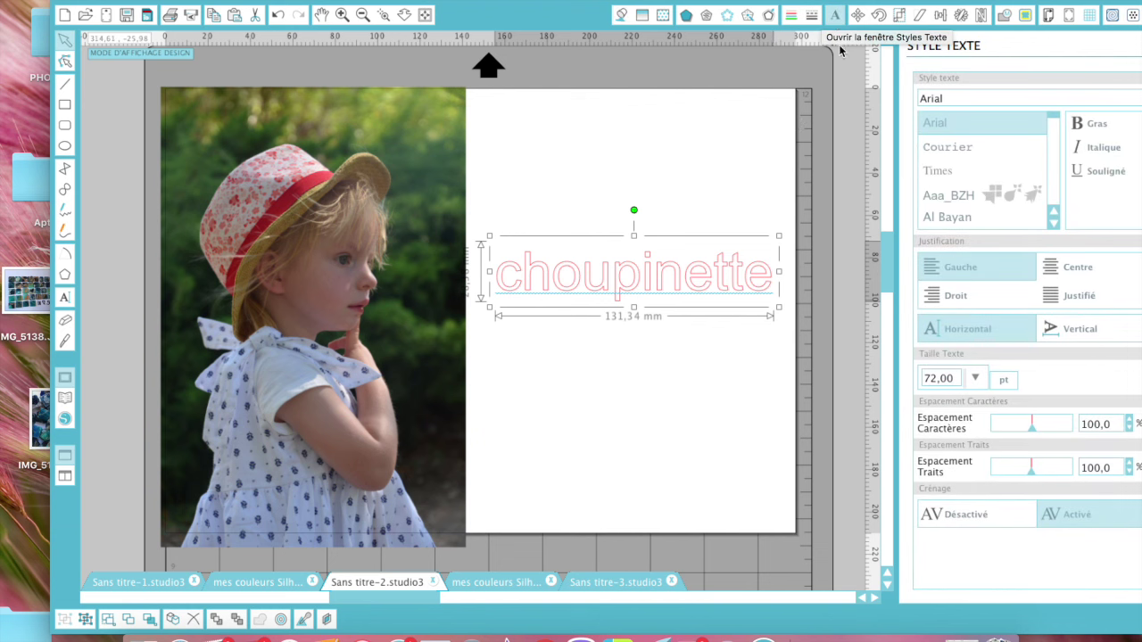
pyautogui.scroll(-10, 962, 197)
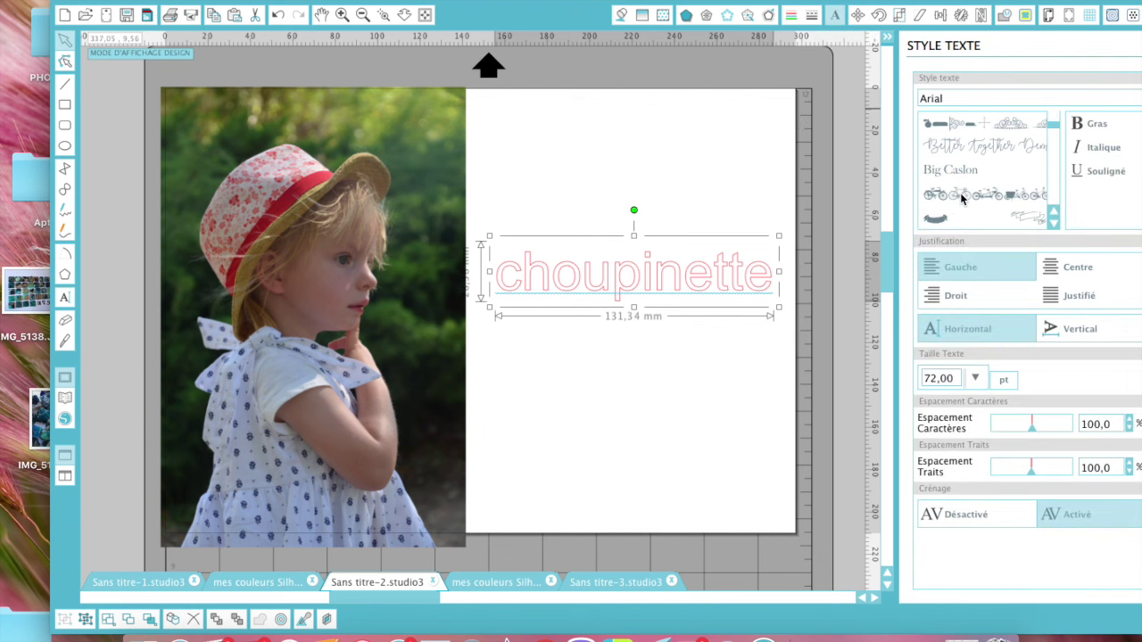
pyautogui.scroll(-3, 960, 193)
pyautogui.scroll(6, 961, 195)
pyautogui.scroll(5, 961, 199)
pyautogui.scroll(3, 961, 196)
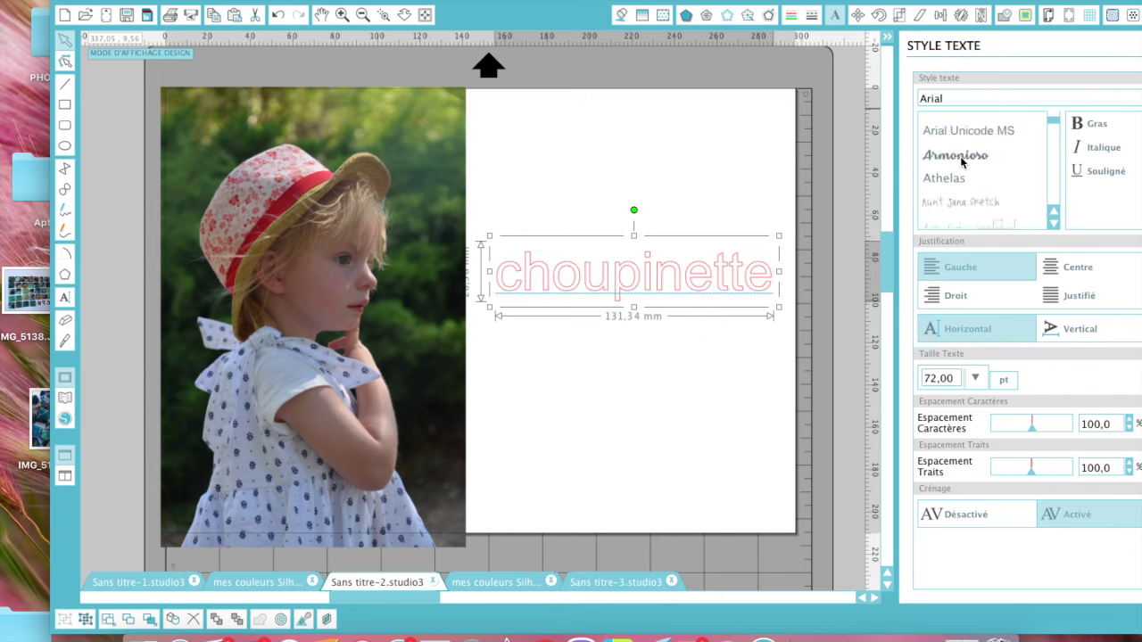
pyautogui.click(955, 156)
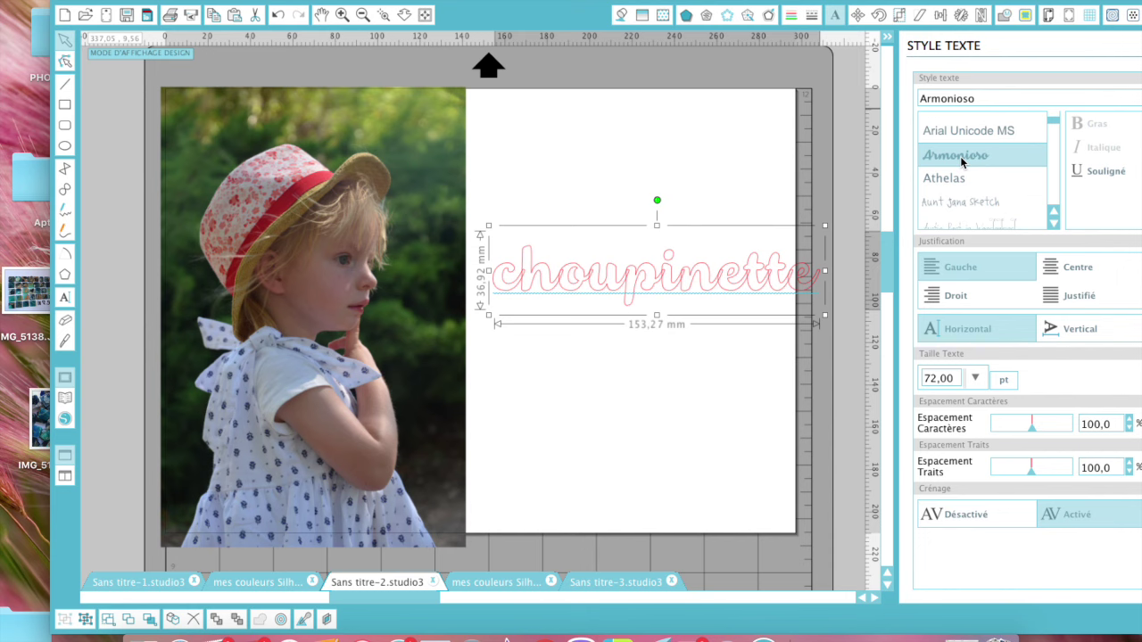
# Weld the overlapping letters of "choupinette" and group the resulting shapes
pyautogui.rightClick(671, 279)
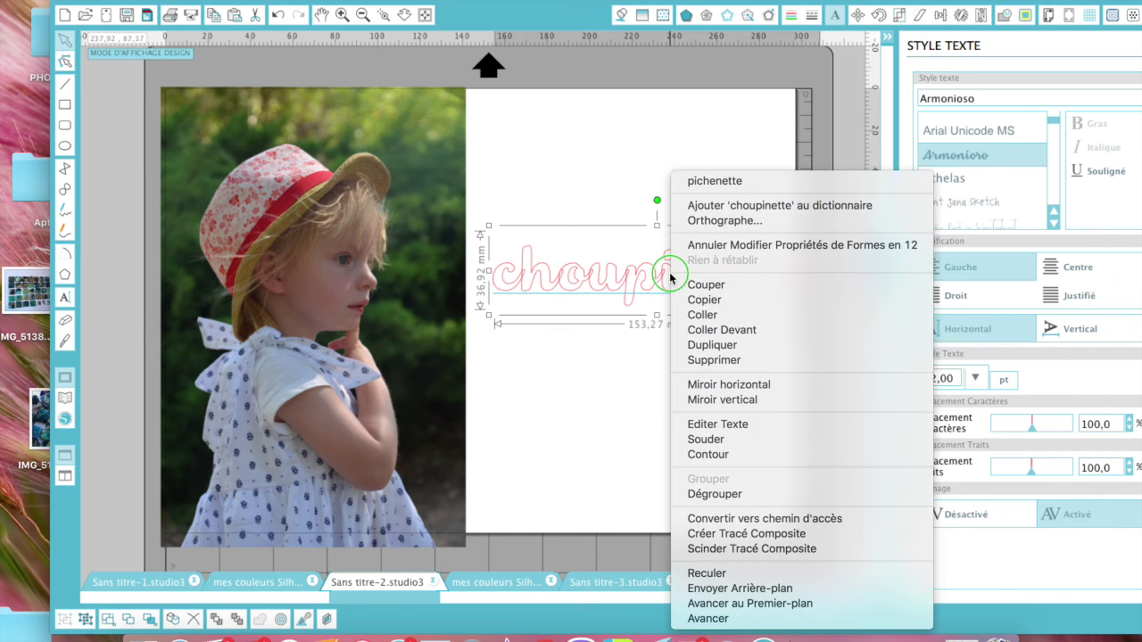
pyautogui.click(698, 441)
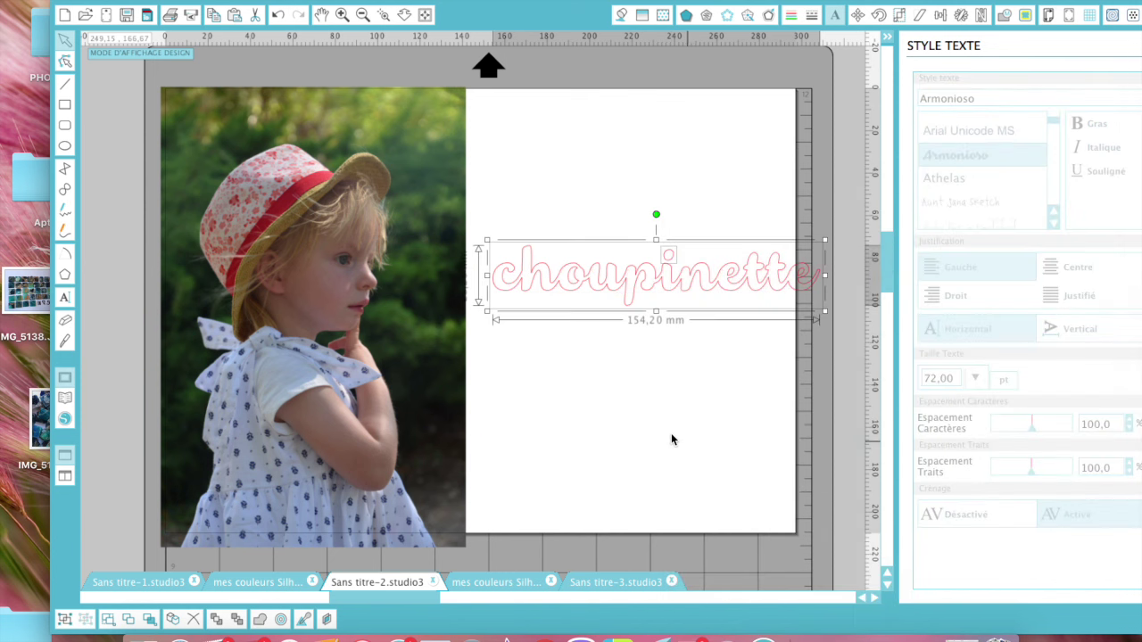
pyautogui.rightClick(622, 304)
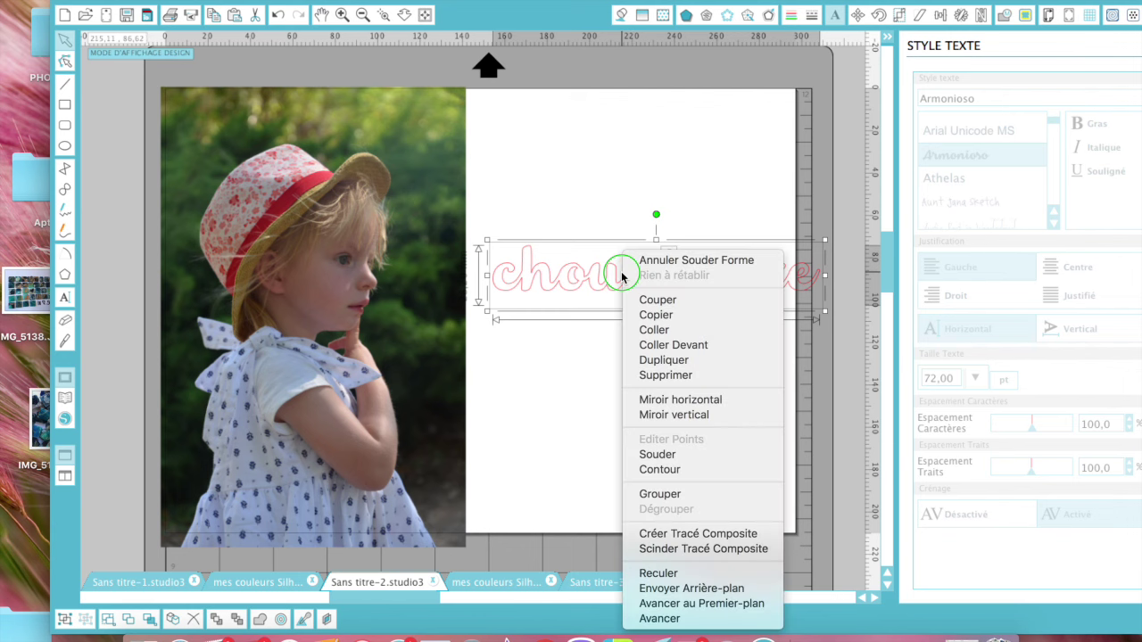
pyautogui.click(634, 496)
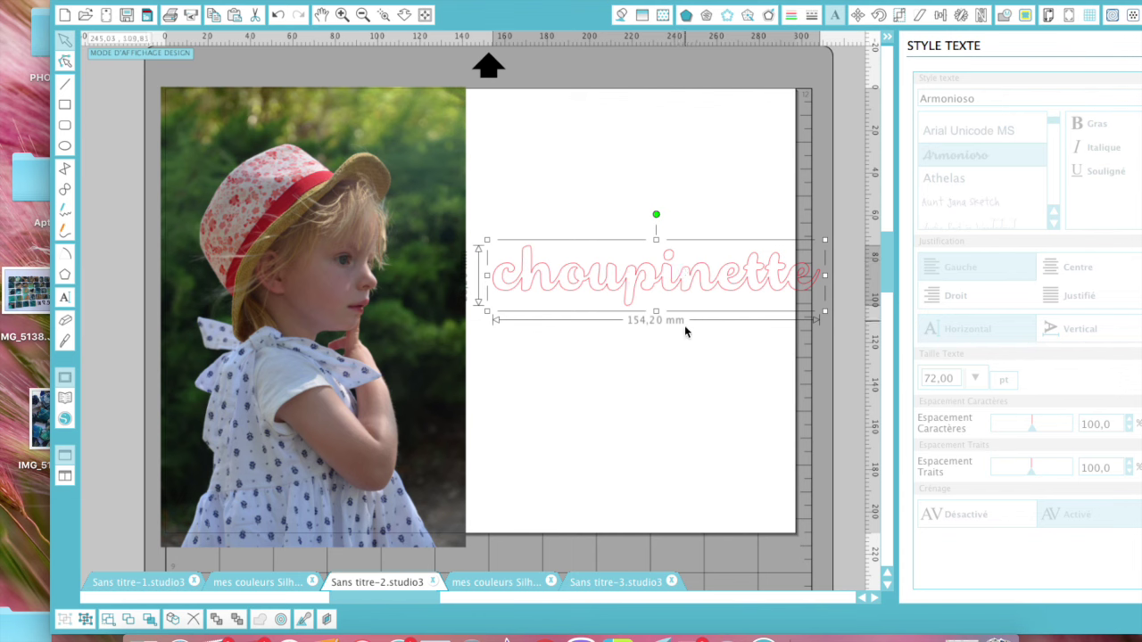
pyautogui.click(662, 439)
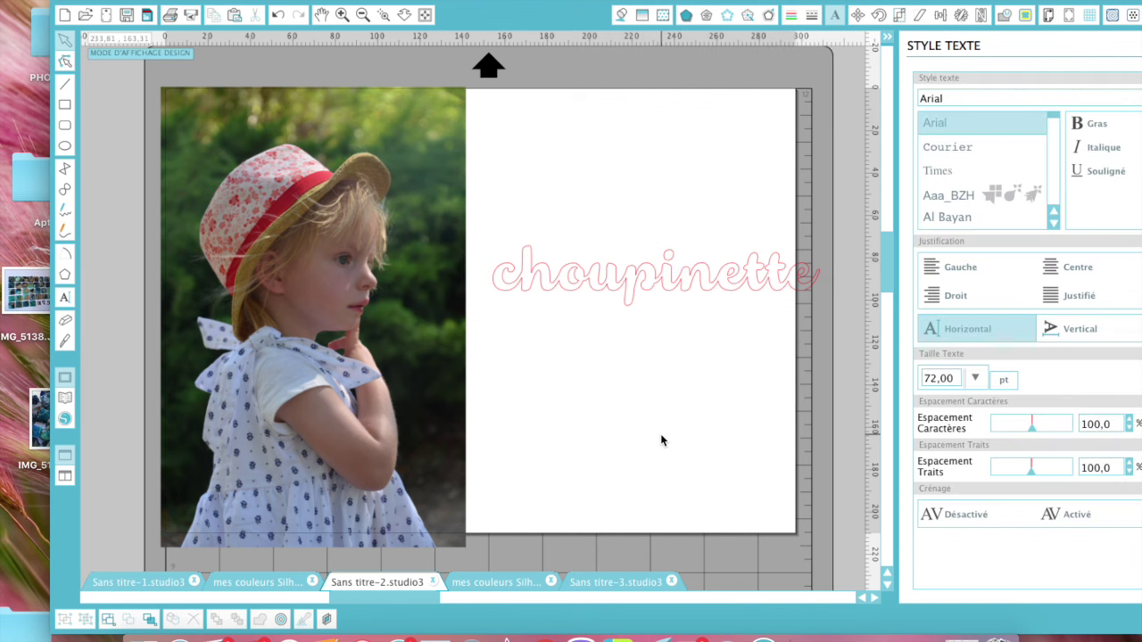
# Move the grouped word "choupinette" up and left so it sits beside the photo's right edge
pyautogui.click(651, 275)
pyautogui.moveTo(652, 276); pyautogui.dragTo(627, 229)
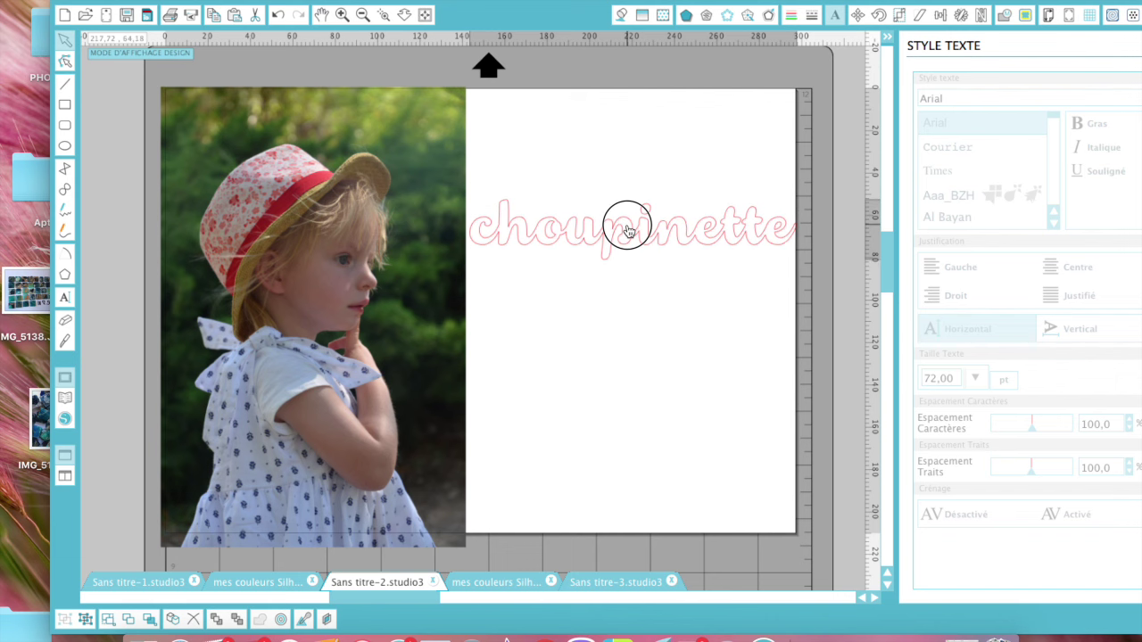
pyautogui.click(627, 229)
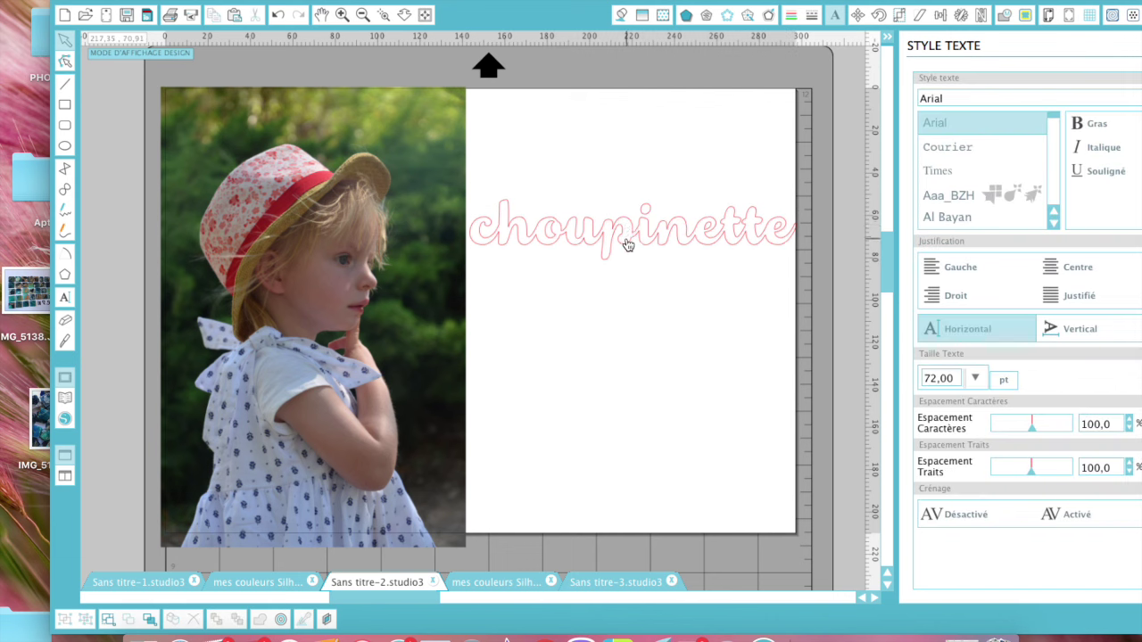
# Fill the word "choupinette" with the red sampled from the hat's ribbon in the photo
pyautogui.click(627, 228)
pyautogui.click(622, 16)
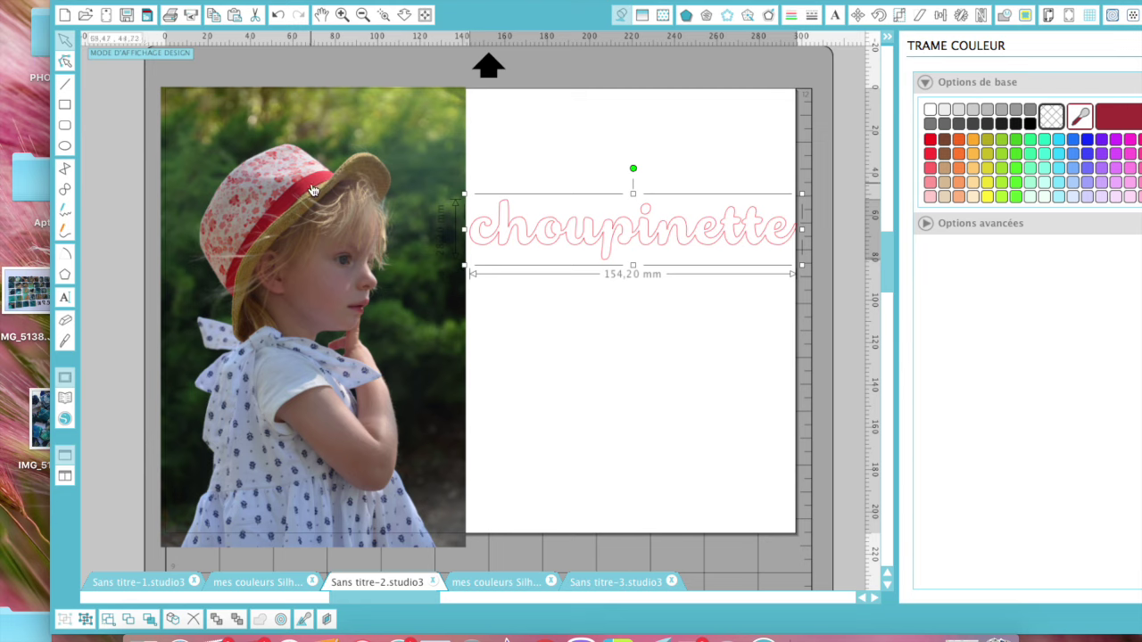
pyautogui.click(1075, 112)
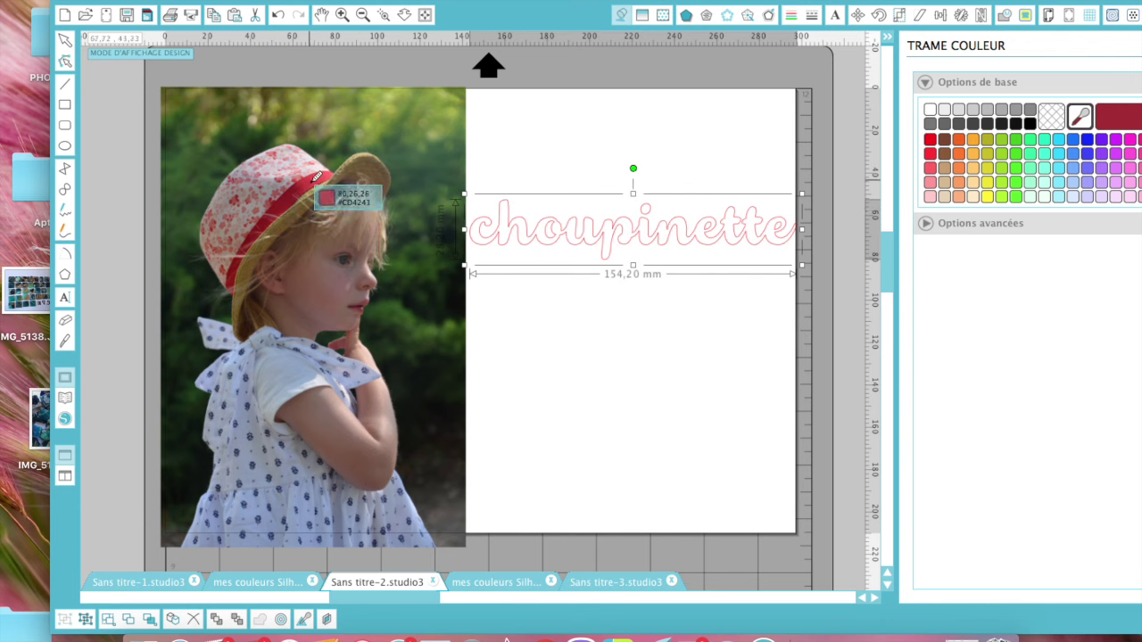
pyautogui.click(315, 179)
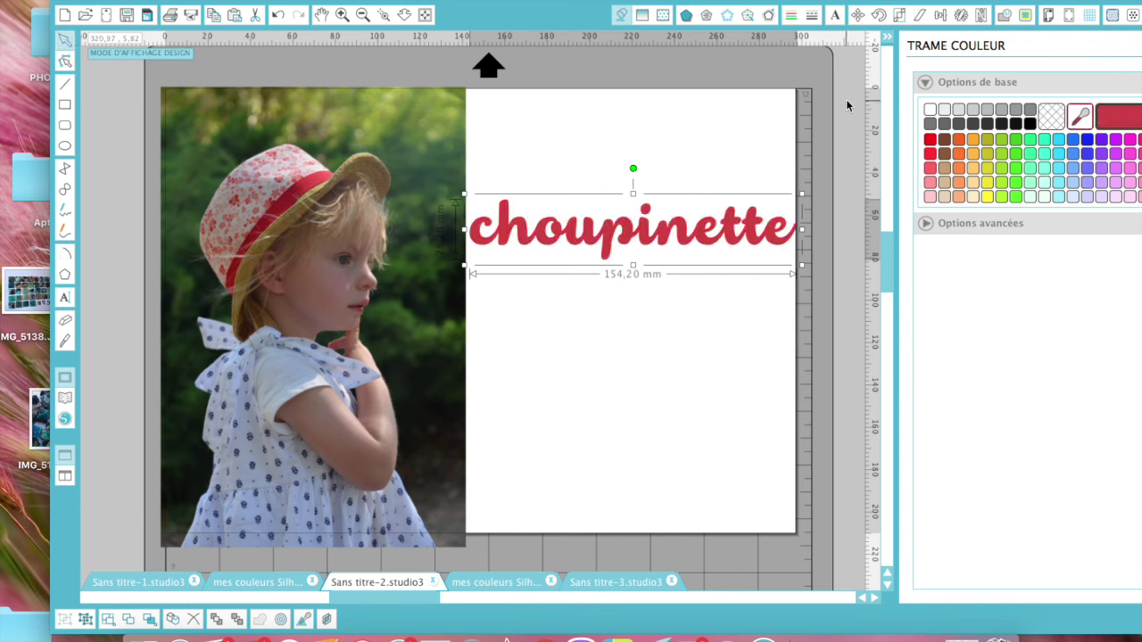
# Make the line colour of the word "choupinette" transparent
pyautogui.click(791, 18)
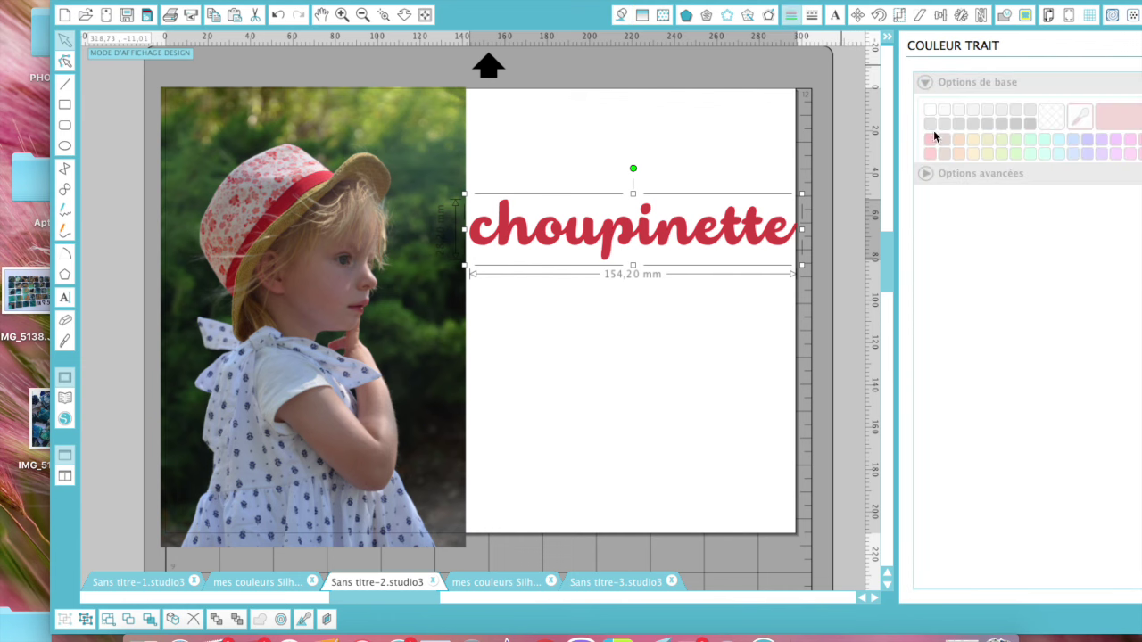
pyautogui.click(1048, 123)
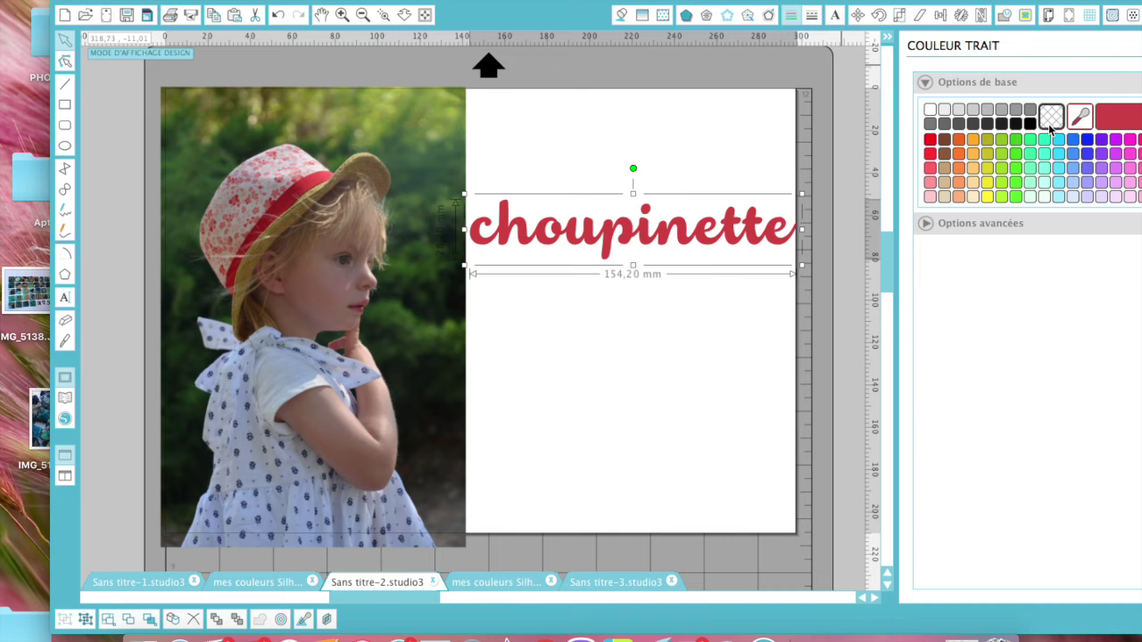
pyautogui.click(706, 397)
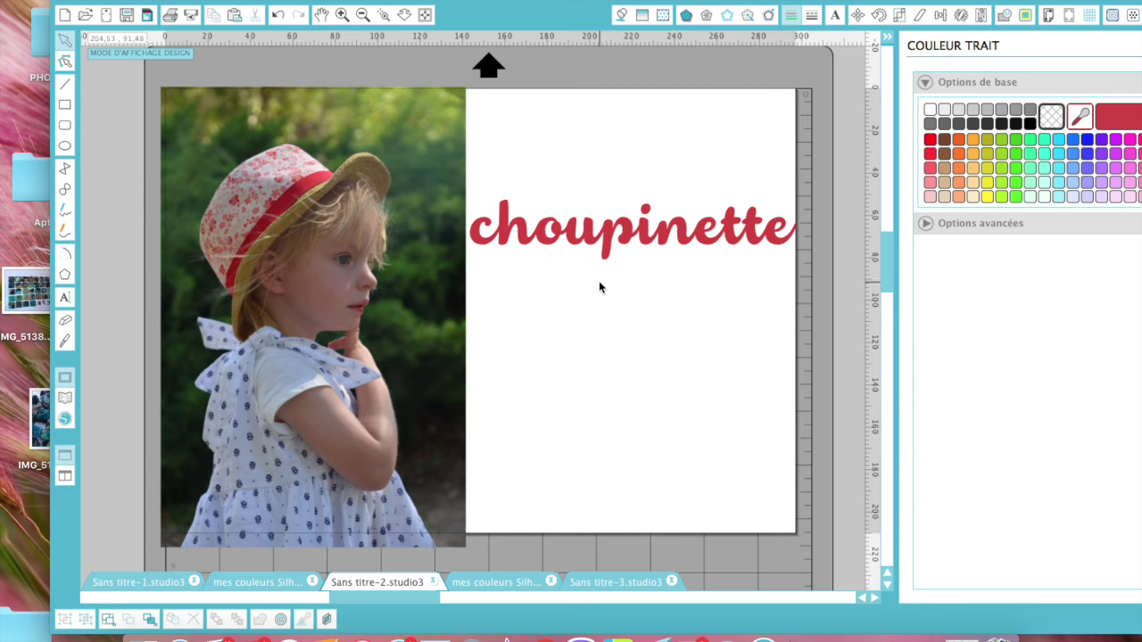
# Transfer the photo's image fill to the word "choupinette" with the Eyedropper tool
pyautogui.click(623, 237)
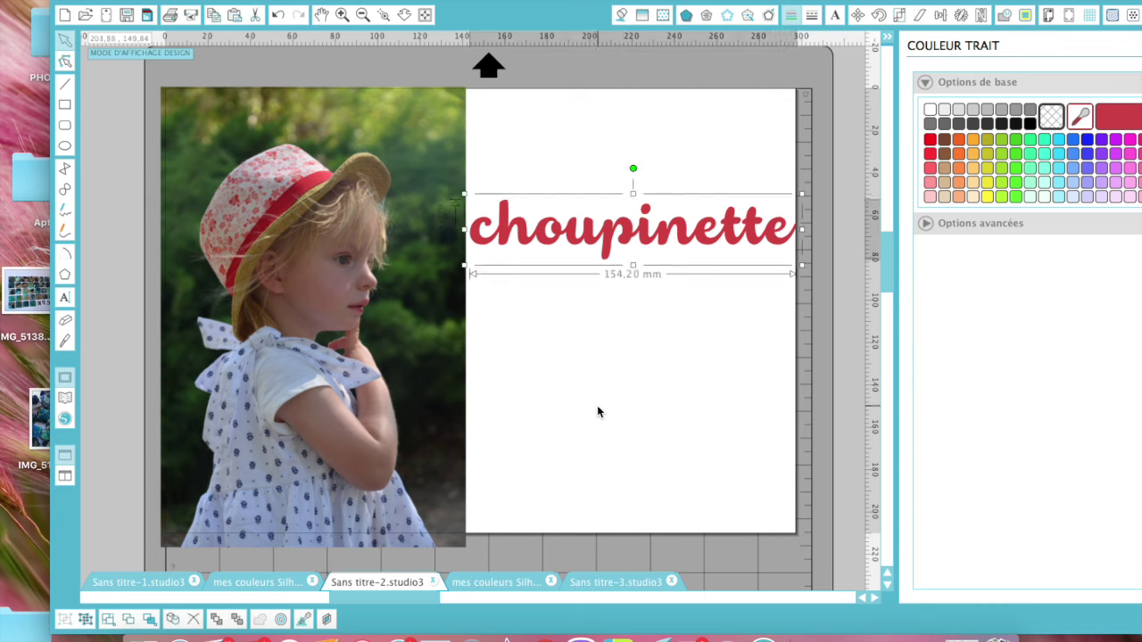
pyautogui.press('i')
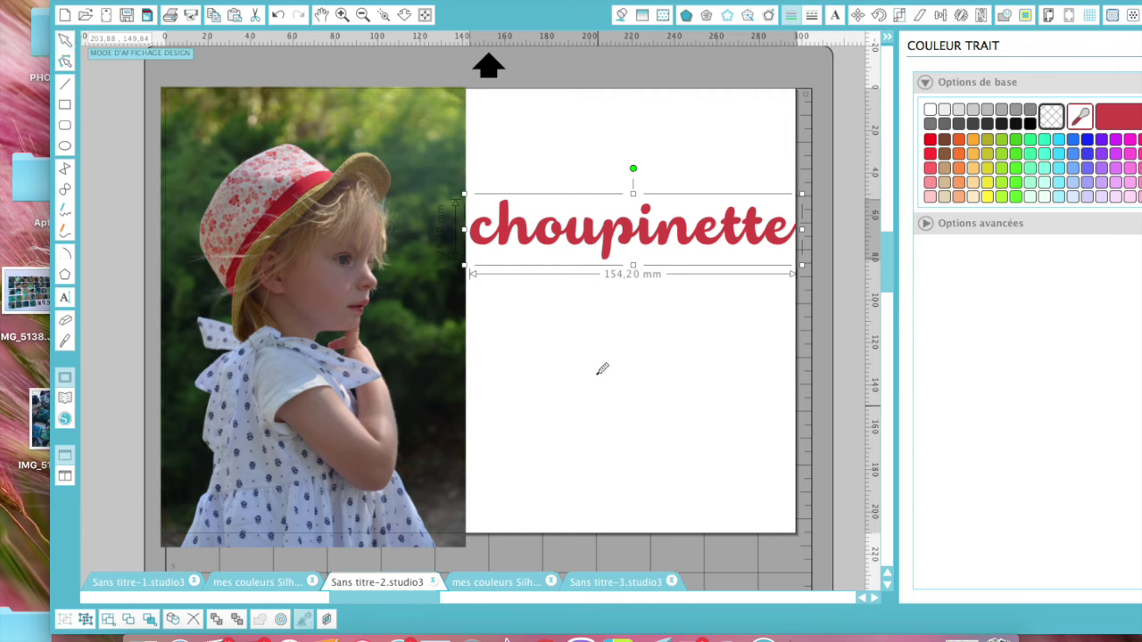
pyautogui.click(290, 201)
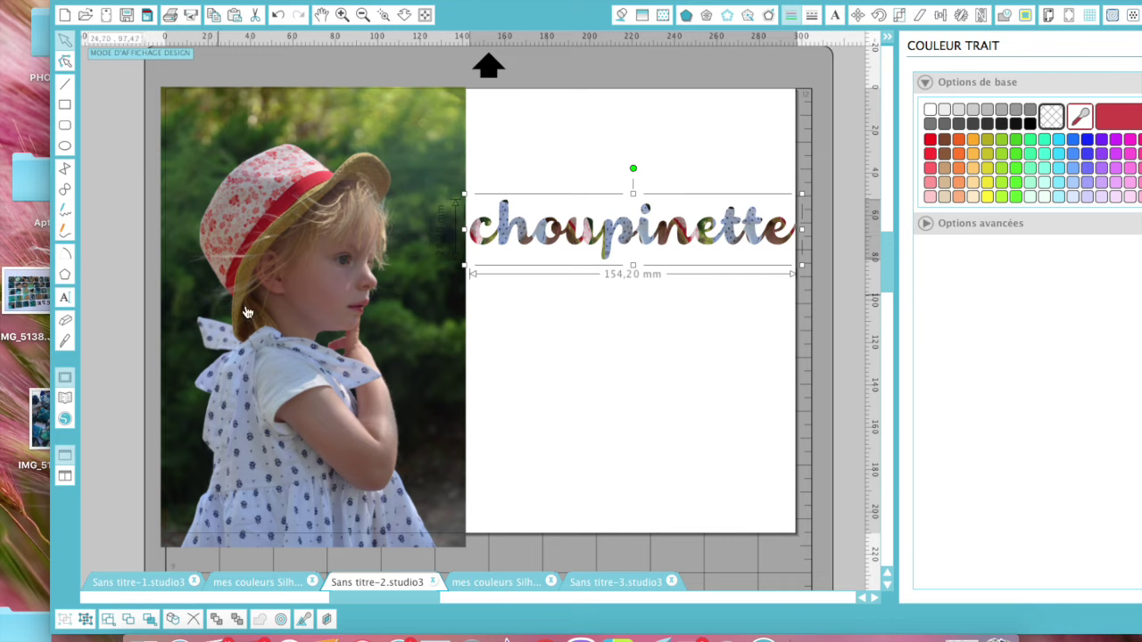
# Delete the photo and draw a rectangle about 117 by 98 mm in its place
pyautogui.click(320, 351)
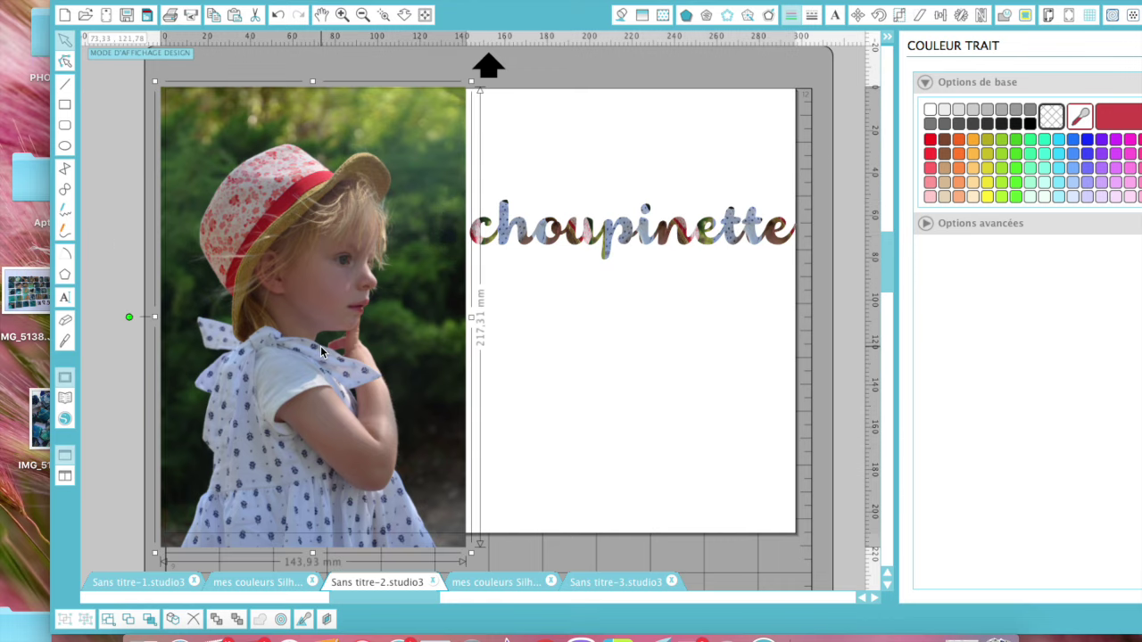
pyautogui.press('Delete')
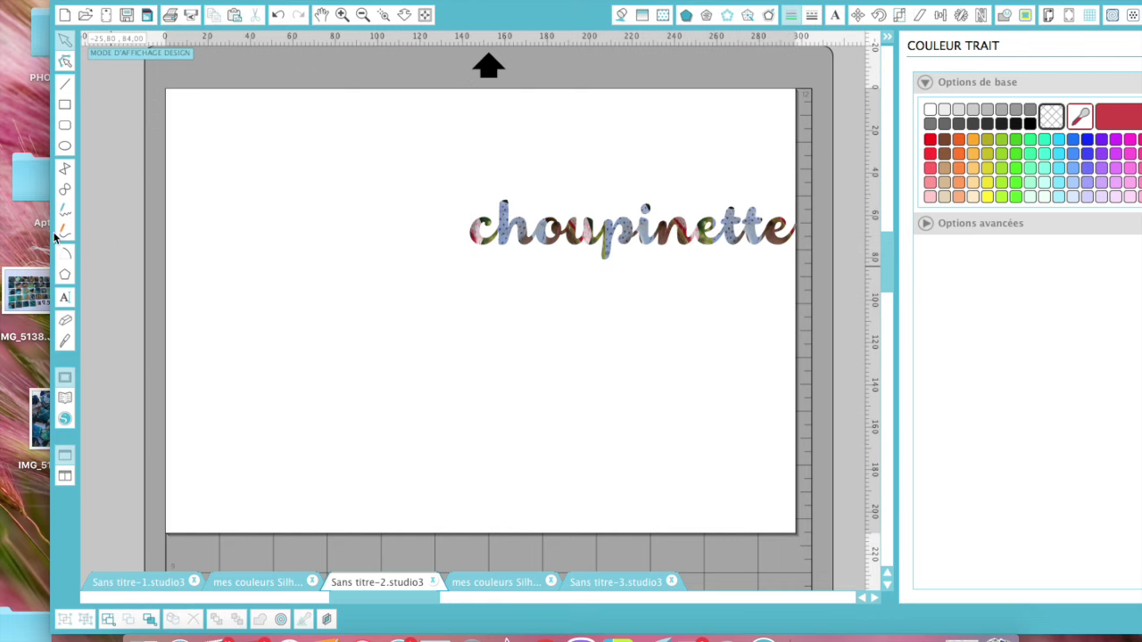
pyautogui.click(64, 106)
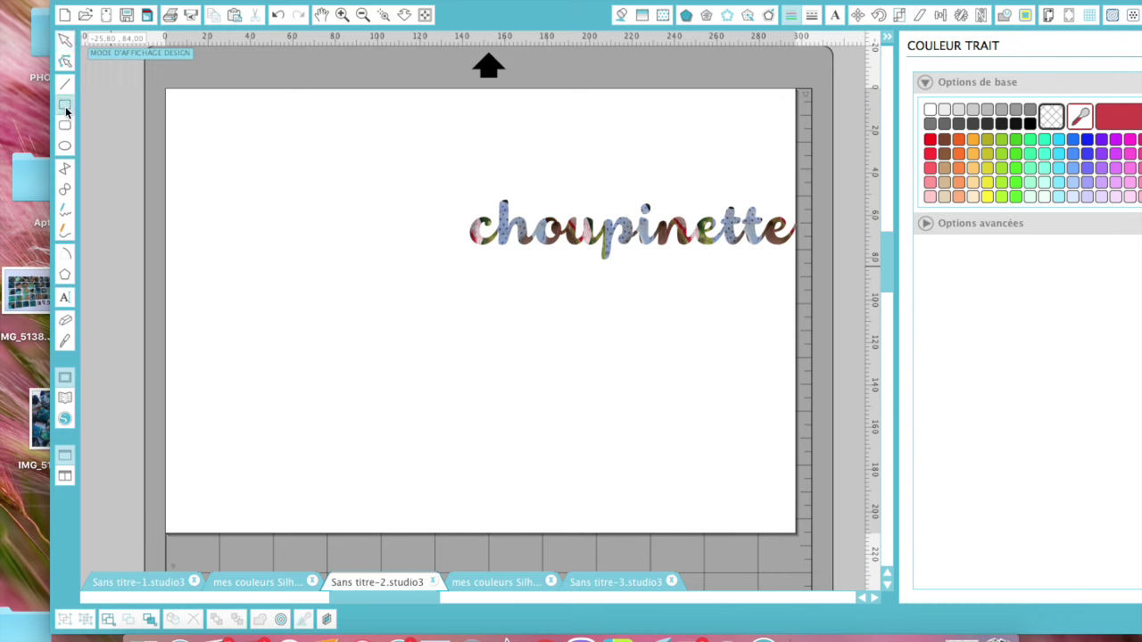
pyautogui.moveTo(189, 124); pyautogui.dragTo(435, 333)
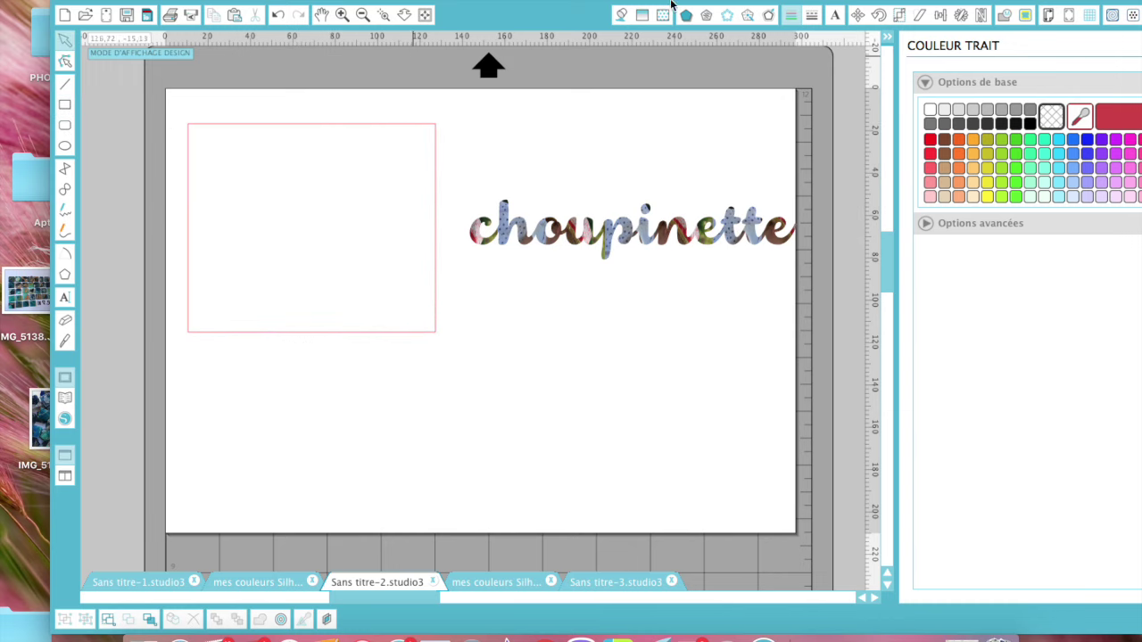
# Fill the rectangle with a glitter pattern, trying the magenta one before settling on the red one
pyautogui.click(386, 126)
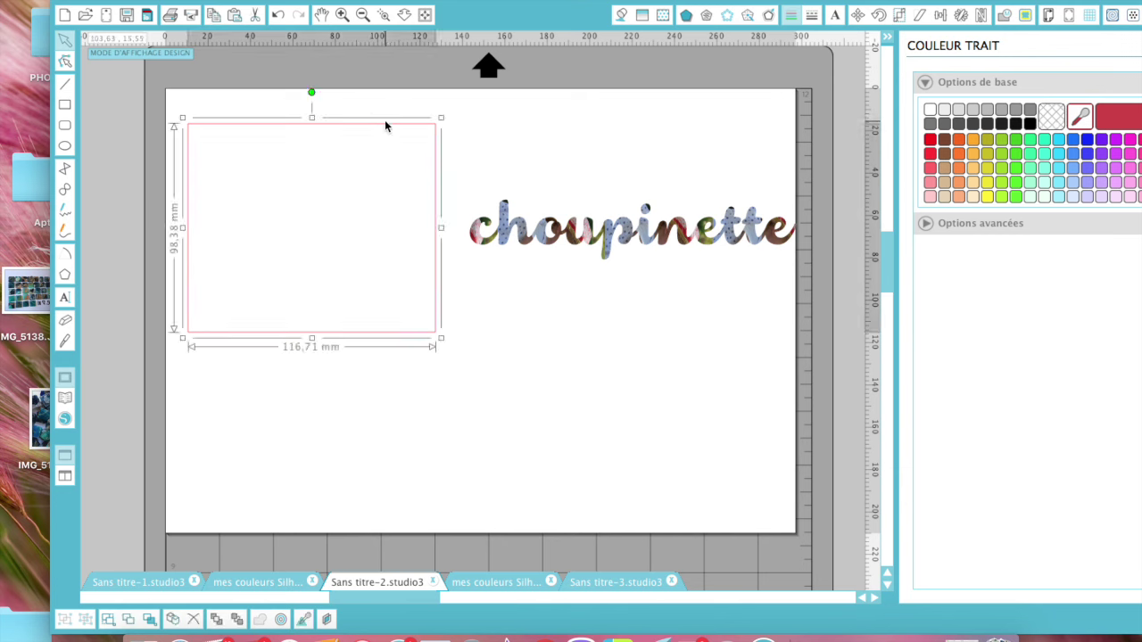
pyautogui.click(663, 17)
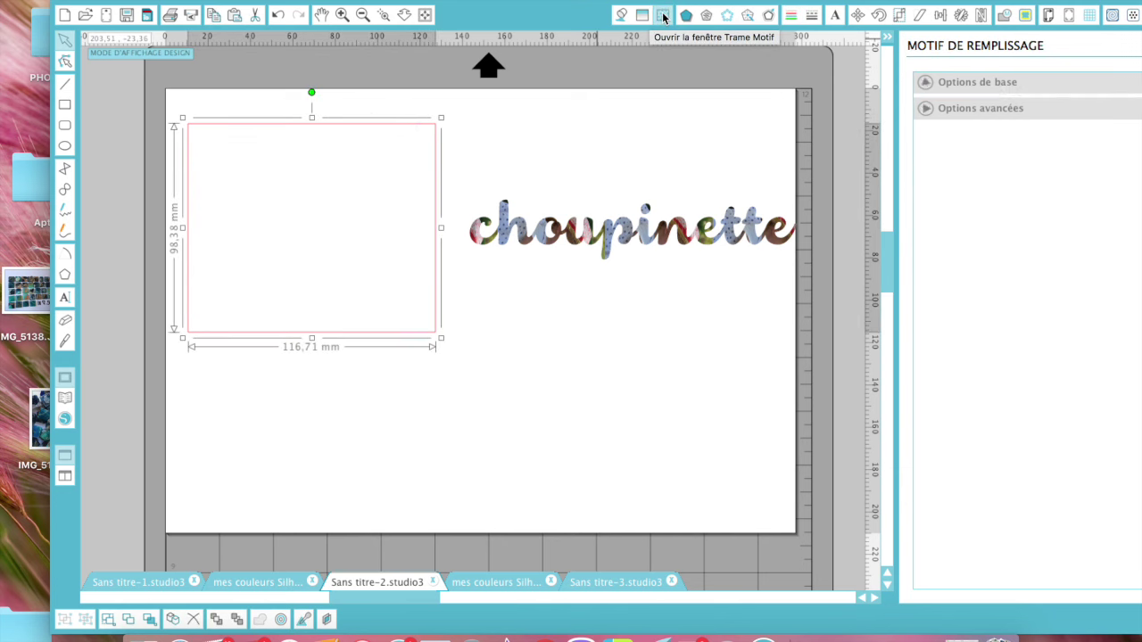
pyautogui.scroll(-15, 1023, 310)
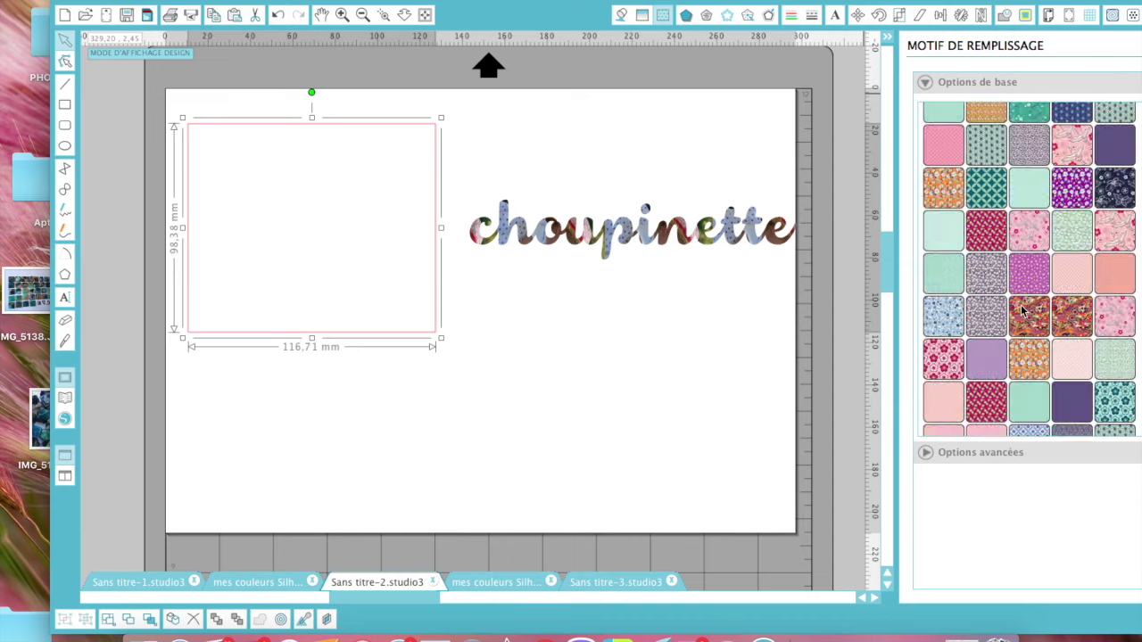
pyautogui.scroll(-15, 1022, 310)
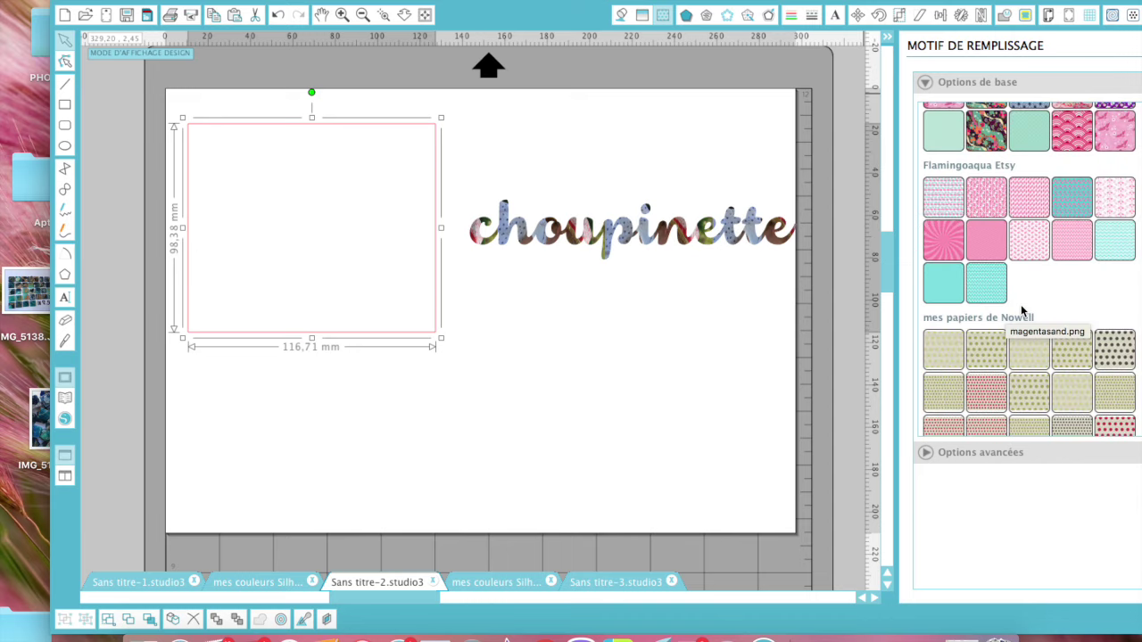
pyautogui.scroll(-15, 1023, 309)
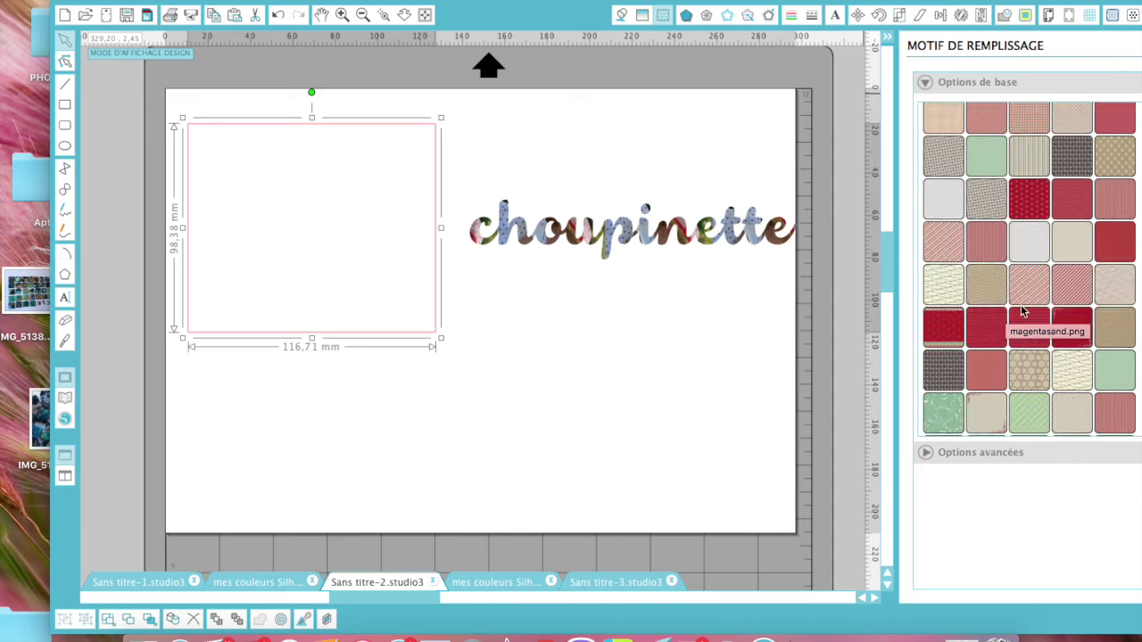
pyautogui.scroll(-5, 1023, 310)
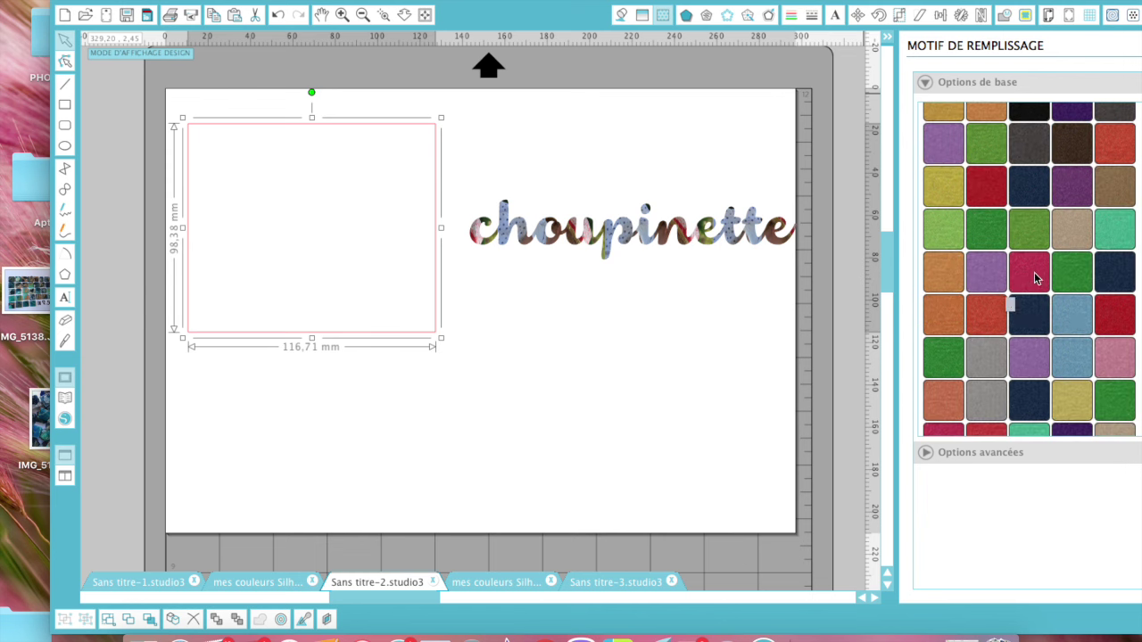
pyautogui.click(1034, 272)
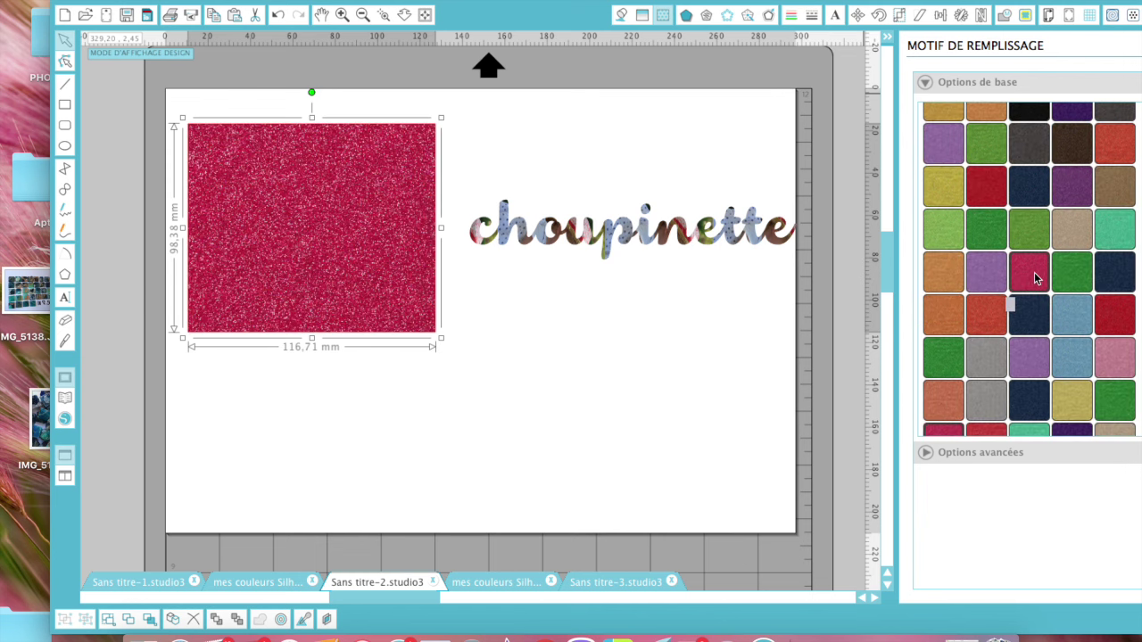
pyautogui.click(1115, 317)
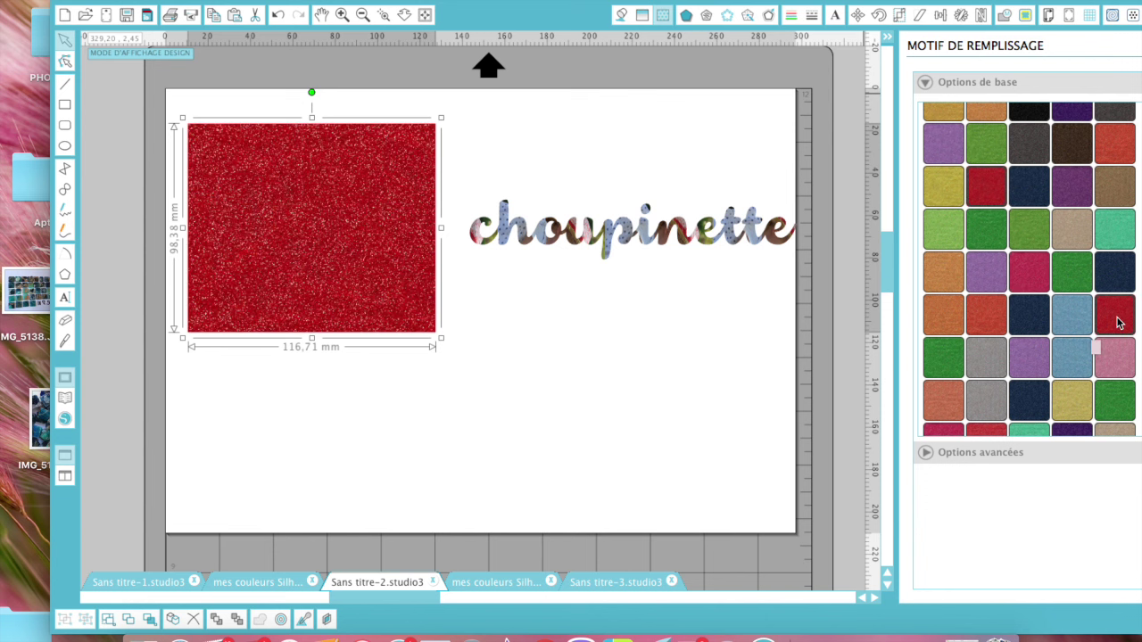
# Transfer the rectangle's red glitter fill to the word "choupinette" with the Eyedropper tool, and duplicate the word directly below itself
pyautogui.click(634, 231)
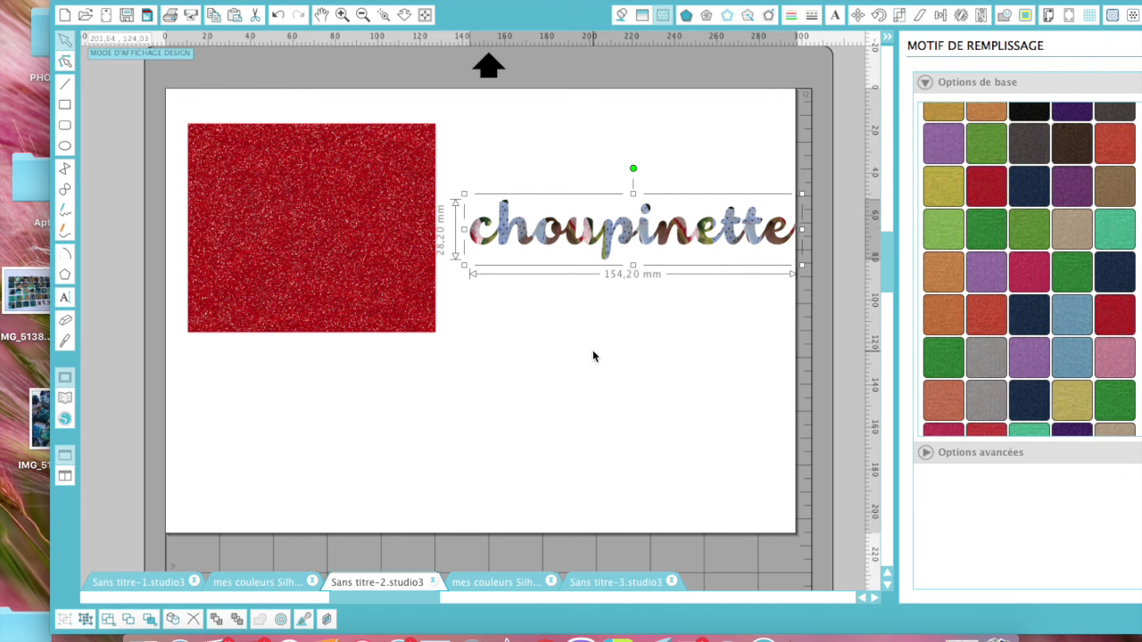
pyautogui.press('i')
pyautogui.click(390, 211)
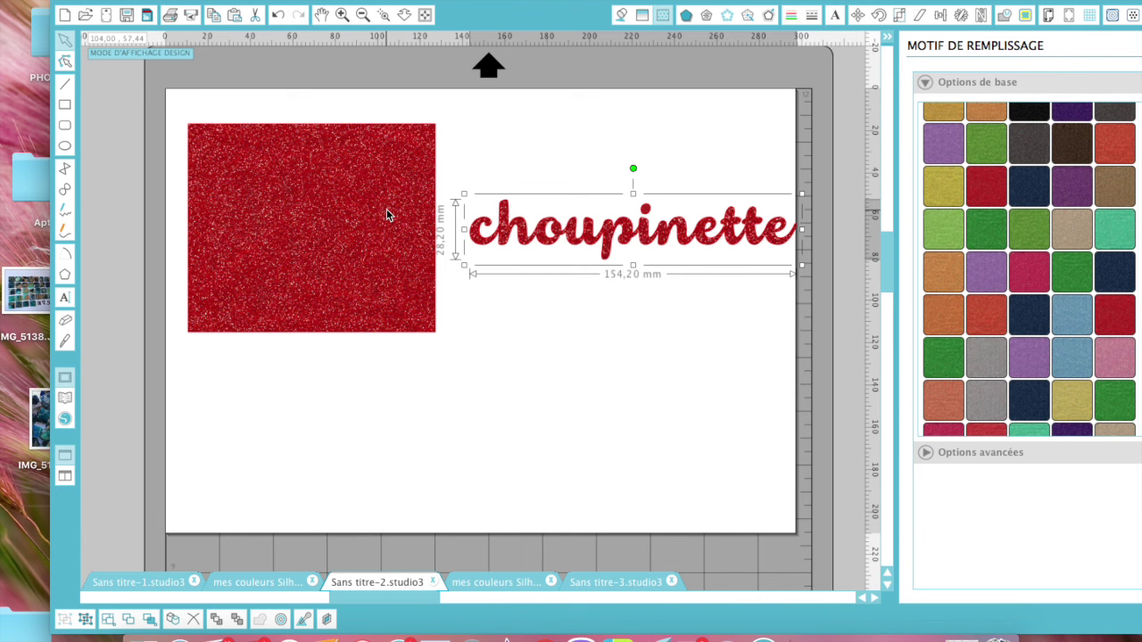
pyautogui.press('super+d')
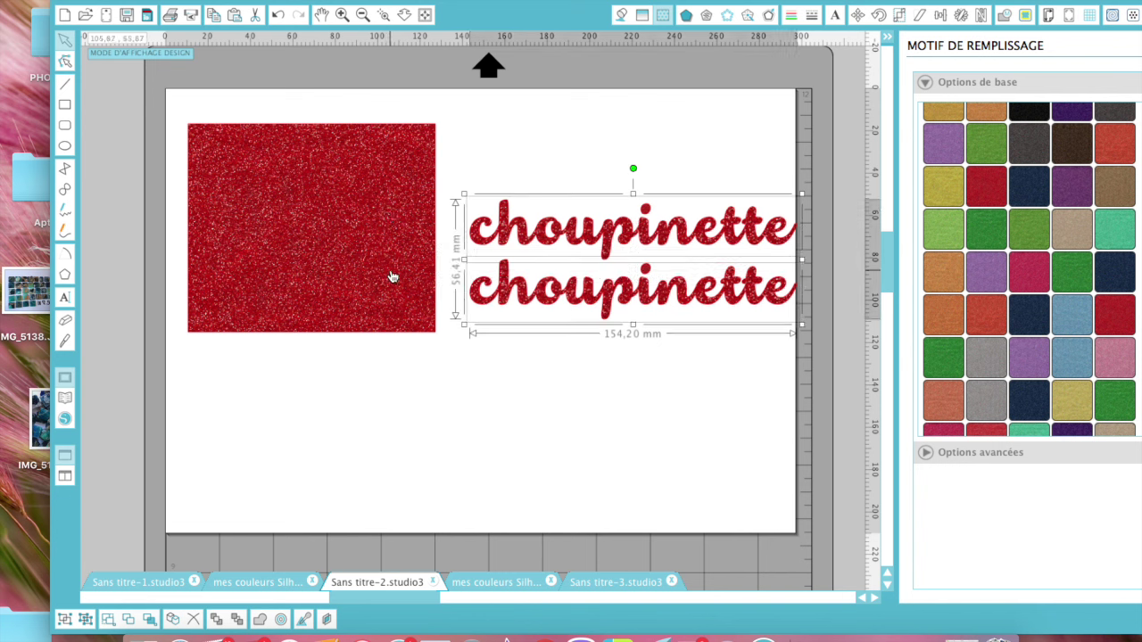
pyautogui.click(507, 419)
# Fill the lower copy of "choupinette" with a solid dark red sampled from the glitter rectangle, trying the page's white first
pyautogui.click(608, 308)
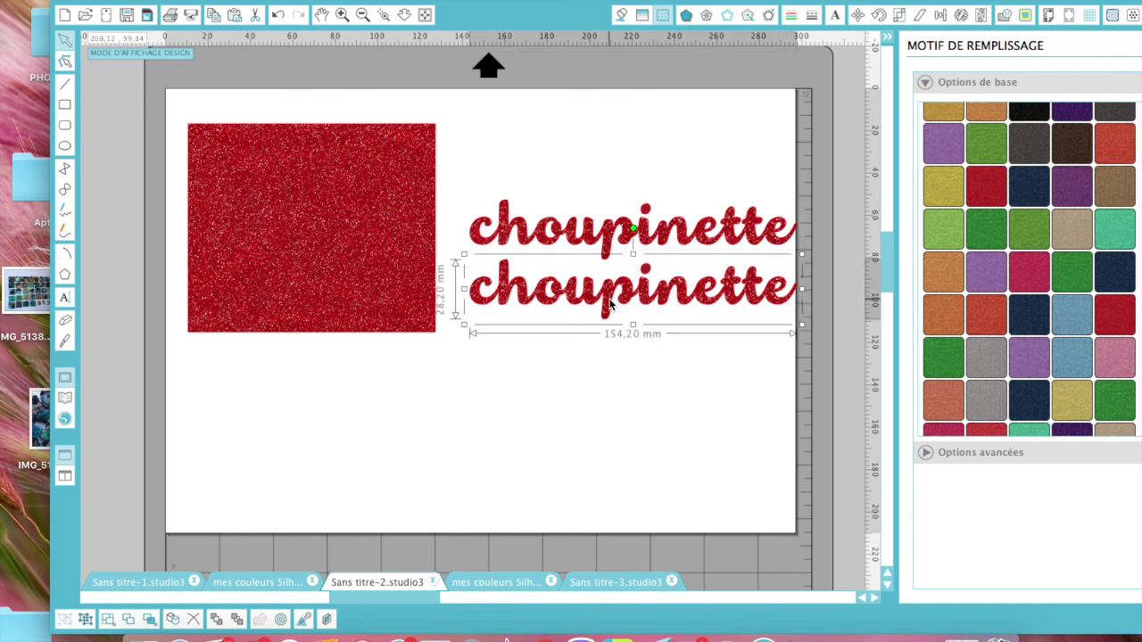
pyautogui.click(620, 16)
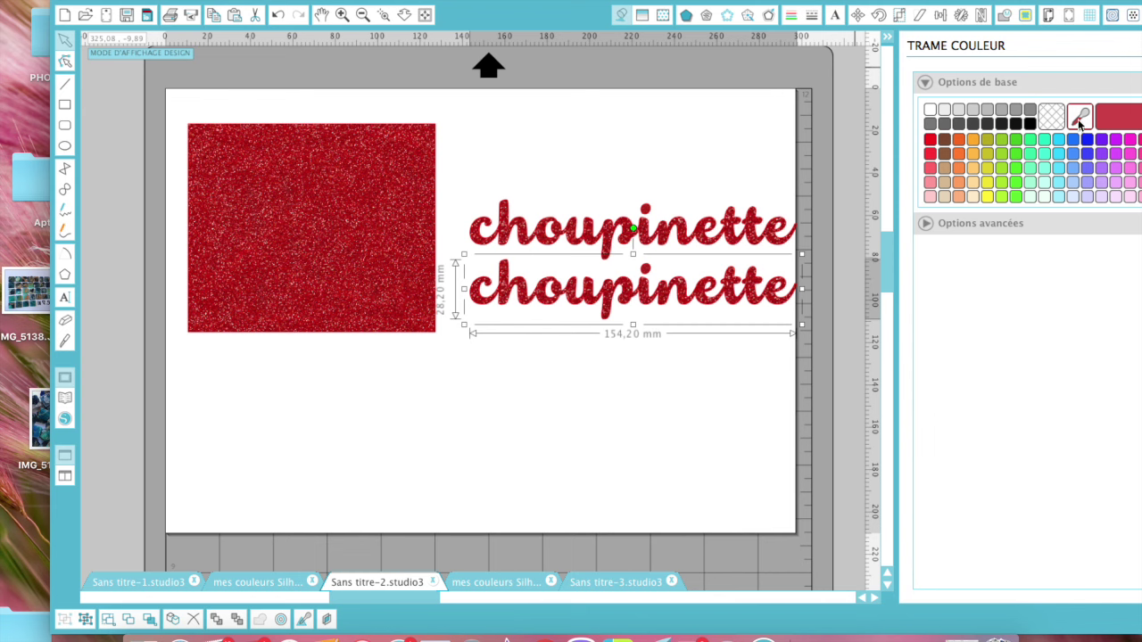
pyautogui.click(1078, 119)
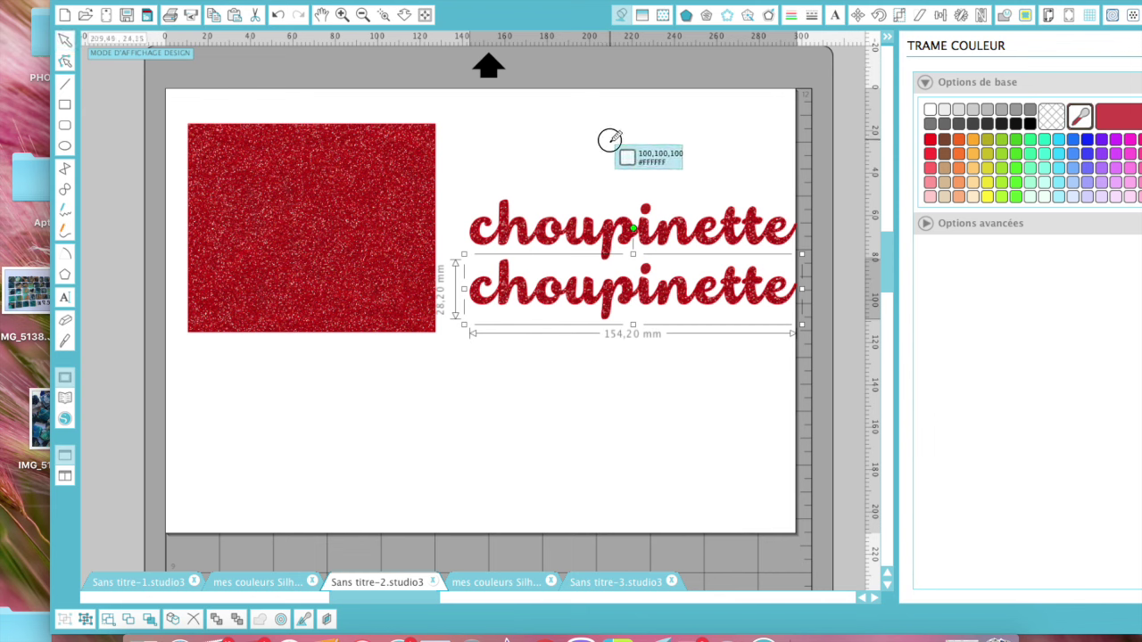
pyautogui.click(569, 136)
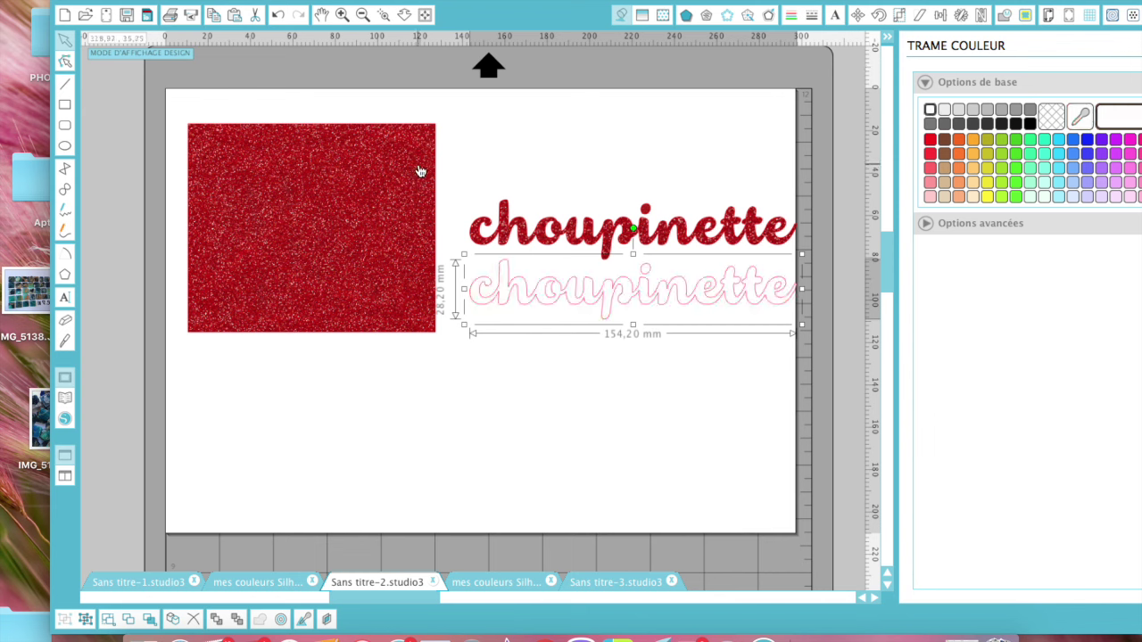
pyautogui.click(1084, 118)
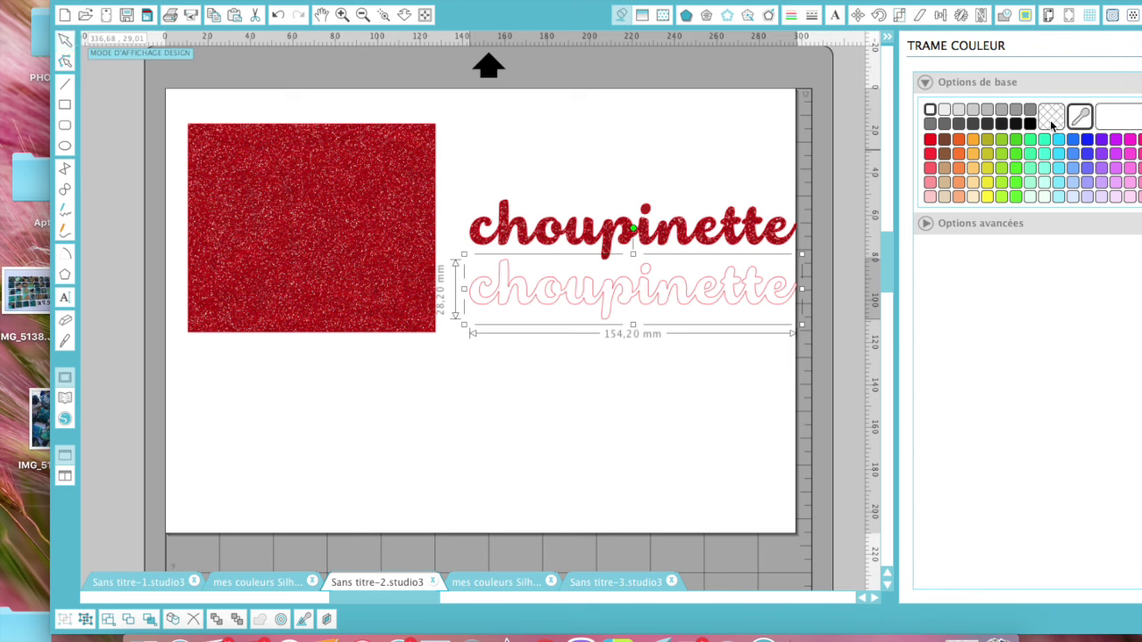
pyautogui.click(405, 158)
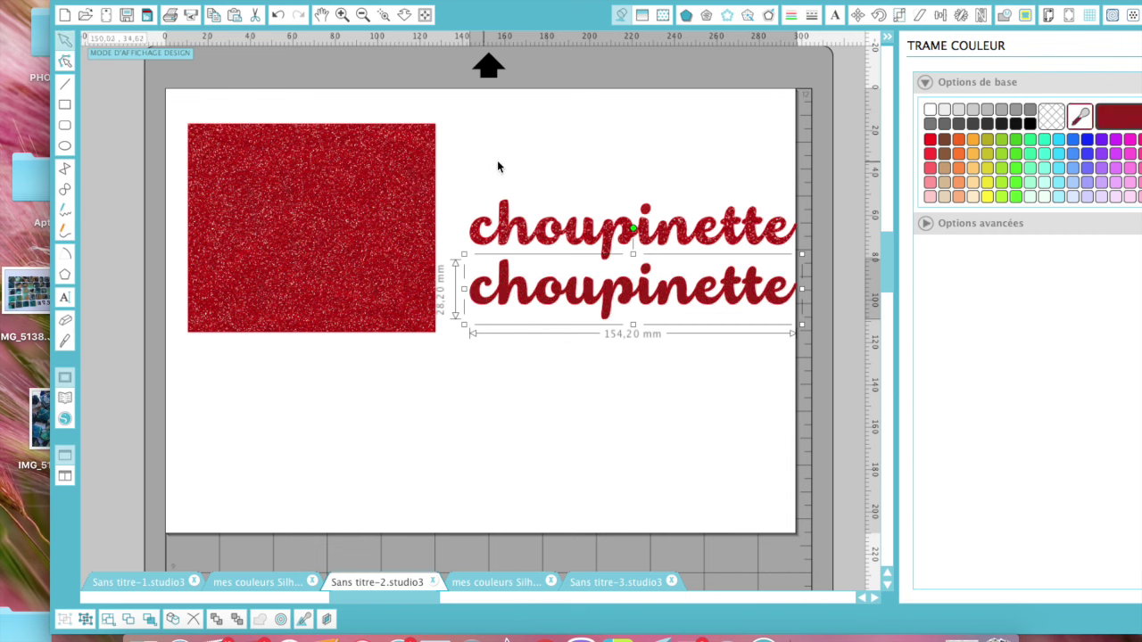
# Delete both "choupinette" words and the red glitter rectangle, leaving the page empty
pyautogui.click(1079, 115)
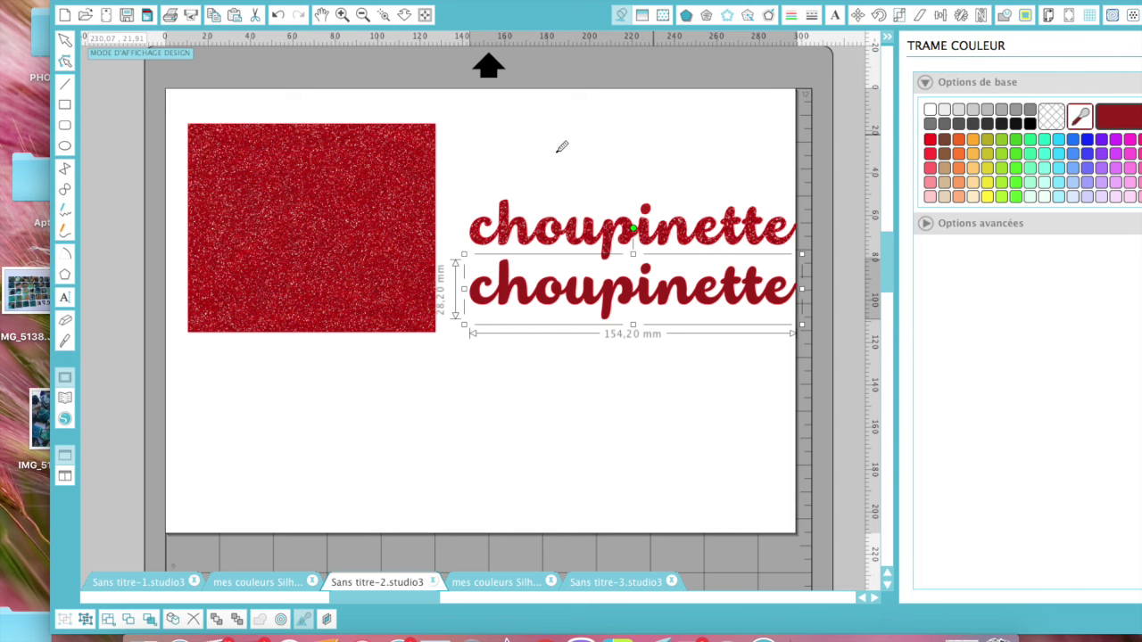
pyautogui.rightClick(471, 142)
pyautogui.click(474, 147)
pyautogui.moveTo(473, 146); pyautogui.dragTo(720, 434)
pyautogui.press('Delete')
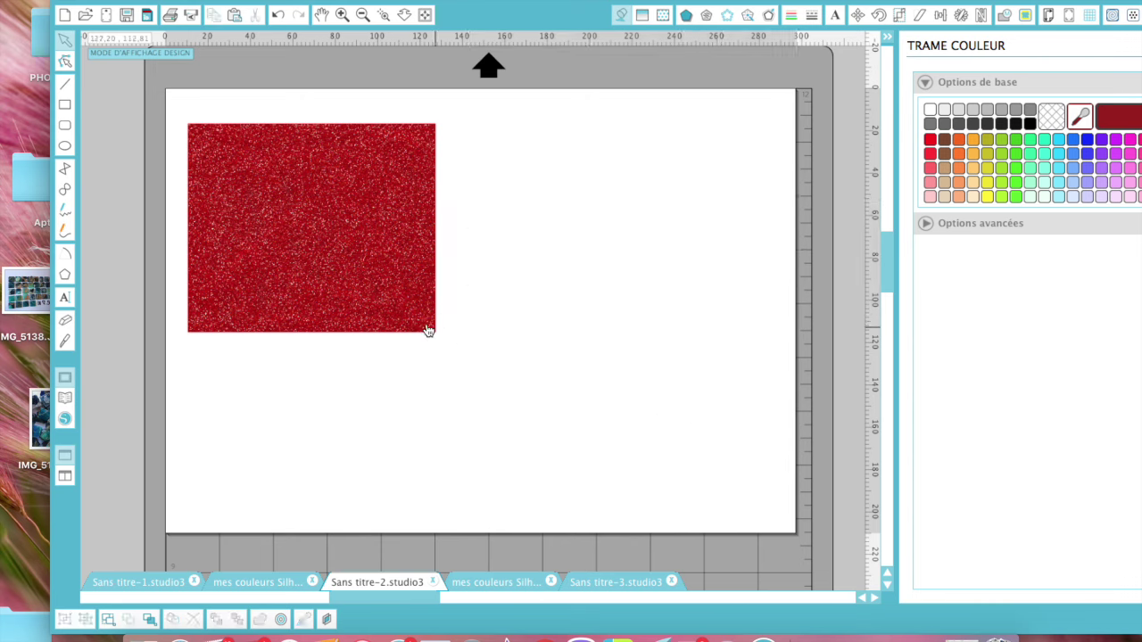
pyautogui.click(352, 277)
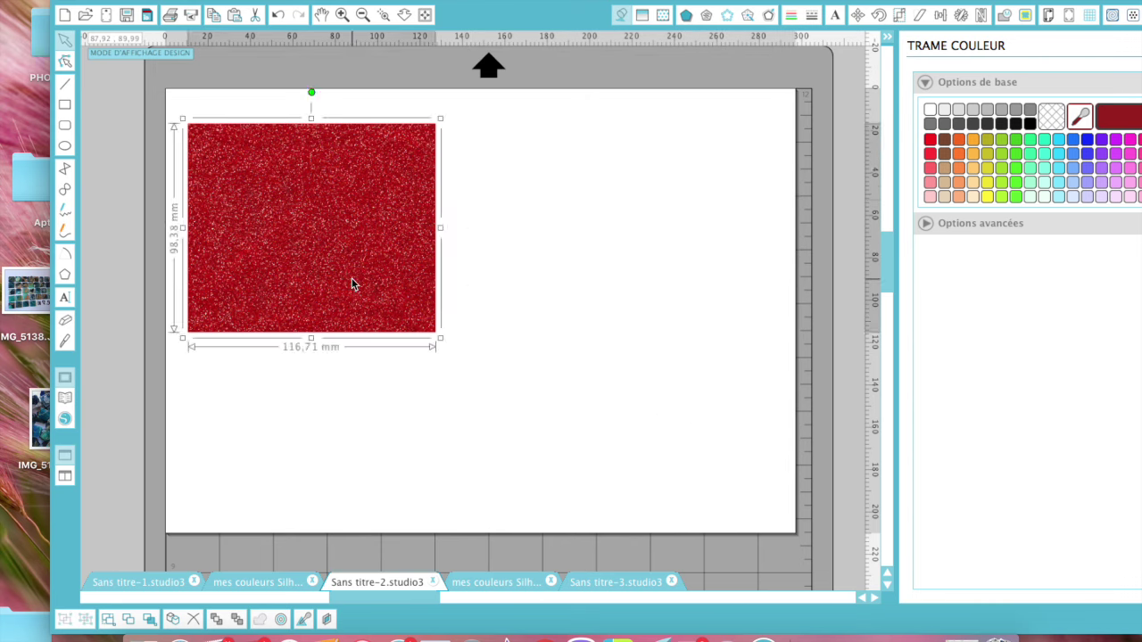
pyautogui.press('Delete')
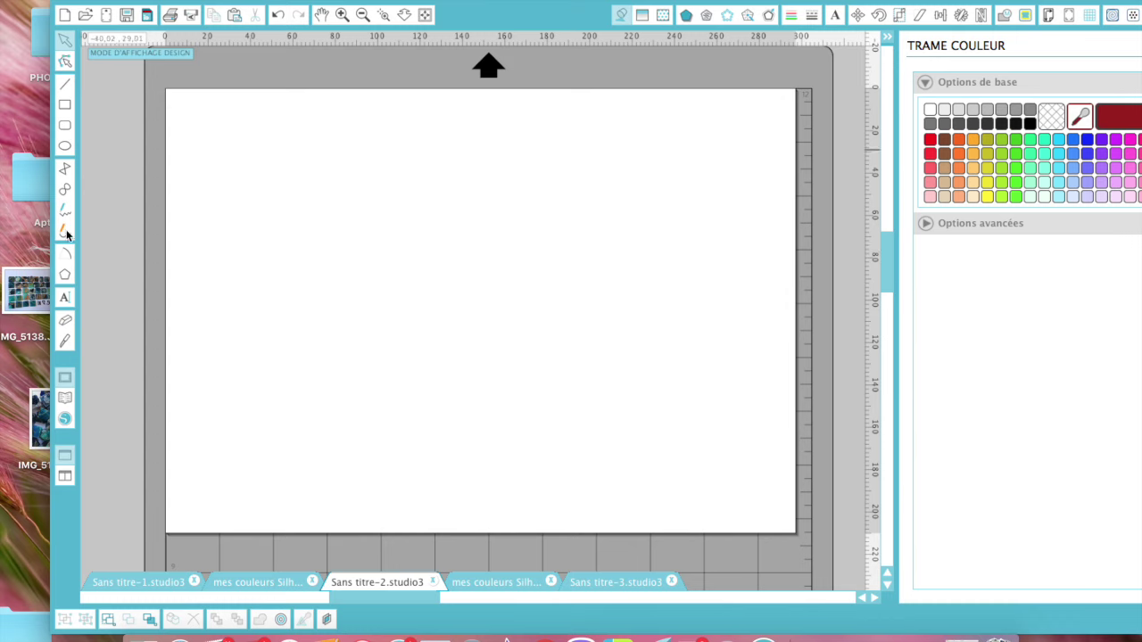
# Draw a circle about 22 mm across near the page's upper left and duplicate it rightward into a row of eight touching circles
pyautogui.click(65, 146)
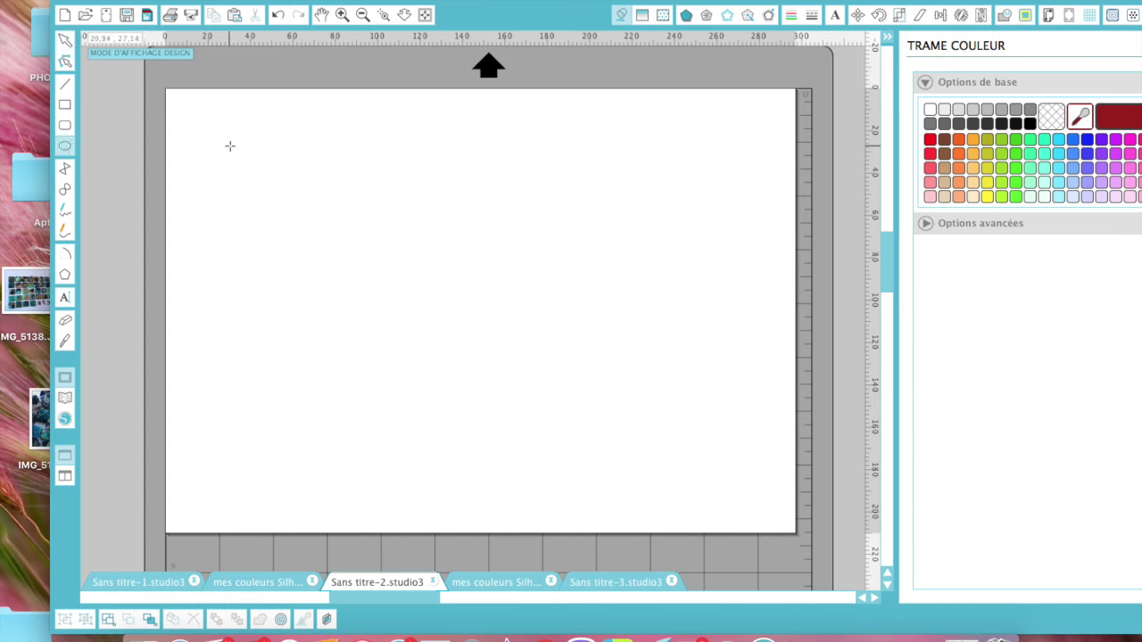
pyautogui.moveTo(229, 145); pyautogui.dragTo(273, 194)
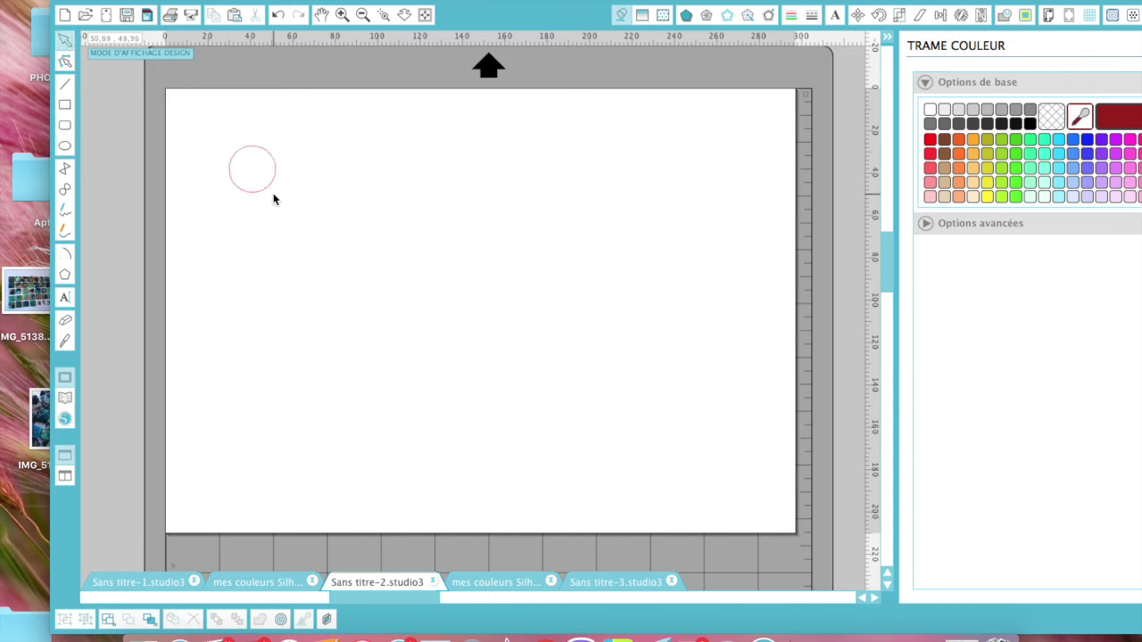
pyautogui.click(270, 183)
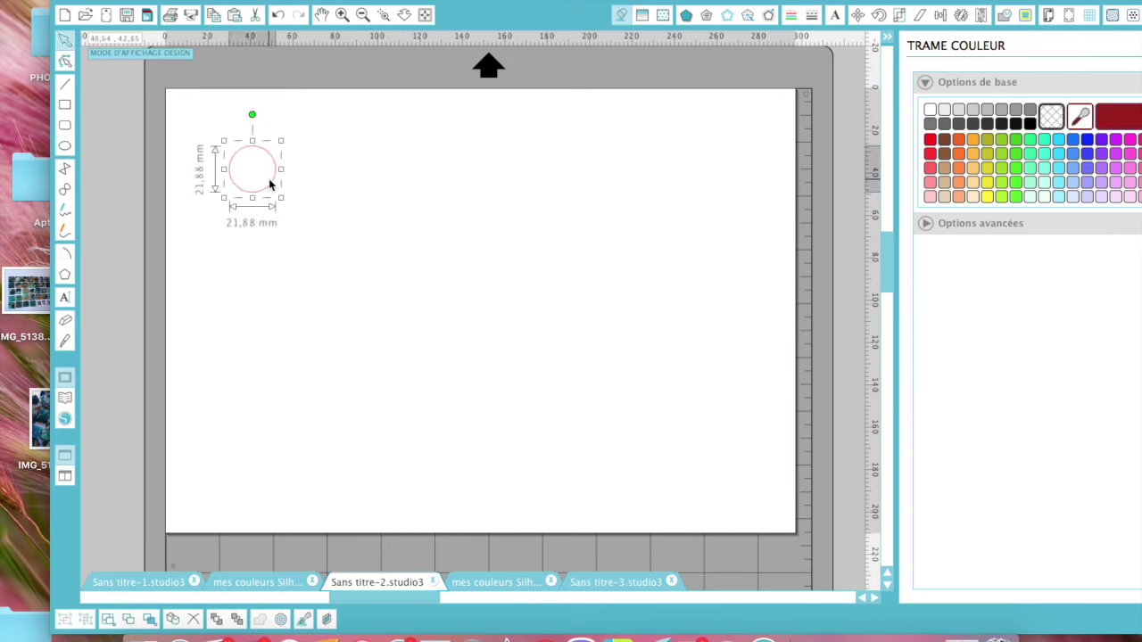
pyautogui.press('super+Right')
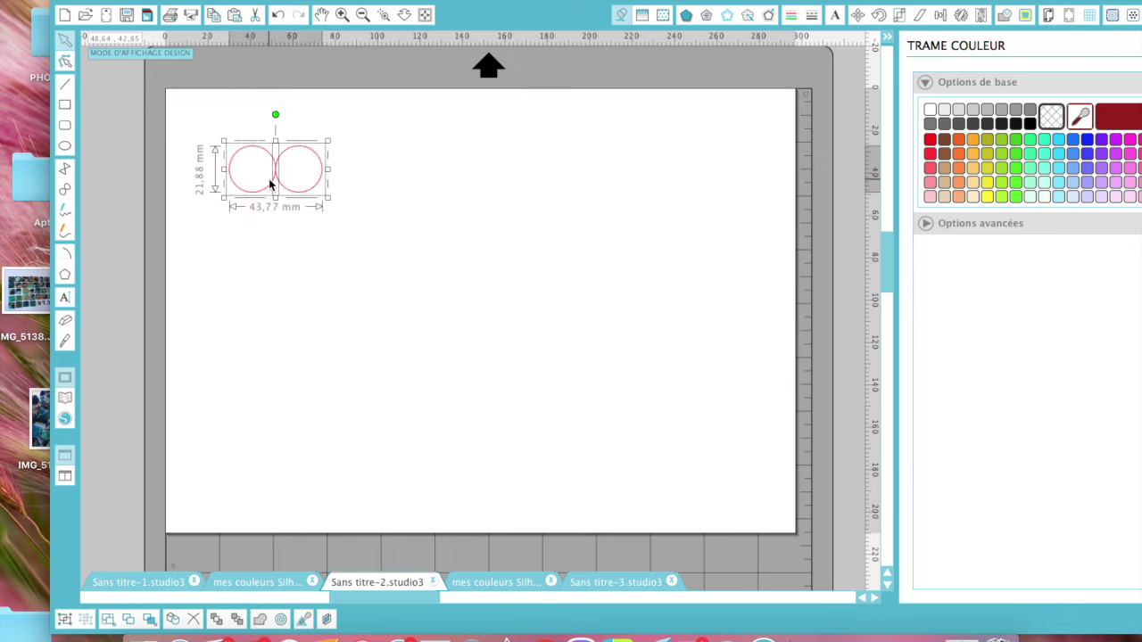
pyautogui.press('super+Right')
pyautogui.press('super+Right')
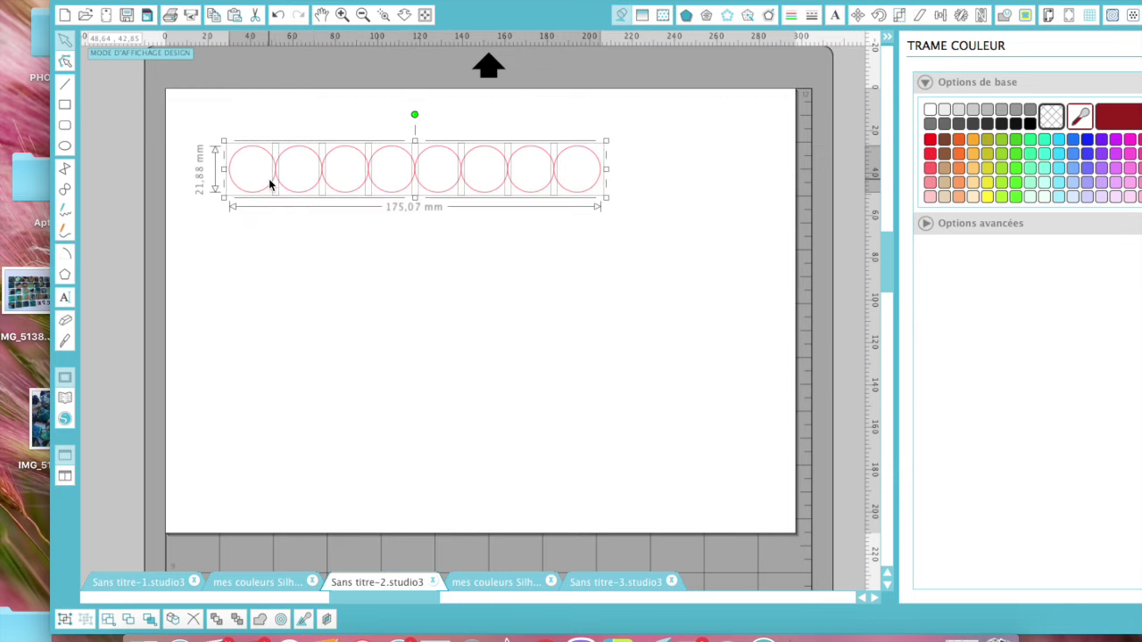
pyautogui.click(463, 357)
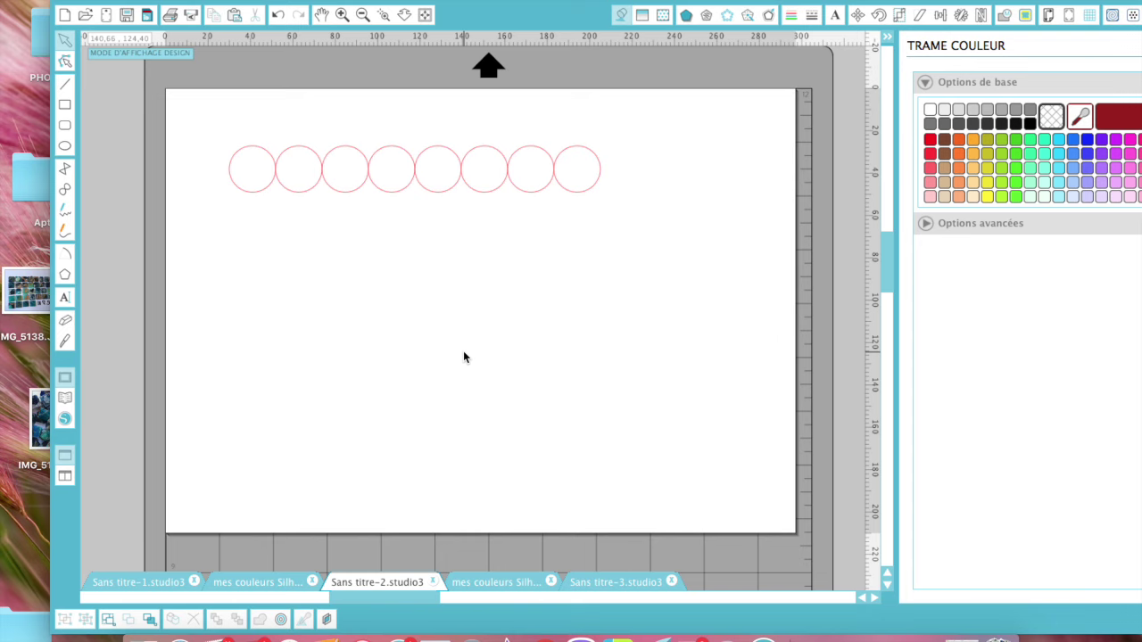
# Fill the first circle with the large dark-dotted beige pattern from "mes papiers de Nowell" and the second with the matching red-dotted one
pyautogui.click(664, 15)
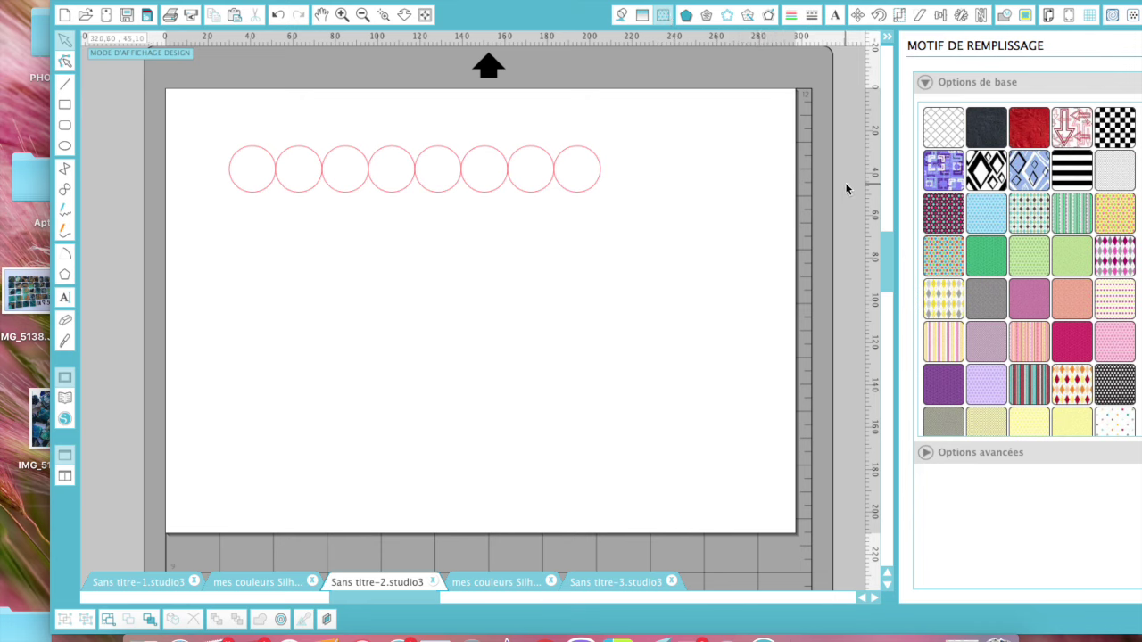
pyautogui.scroll(-5, 1050, 292)
pyautogui.scroll(-10, 1050, 294)
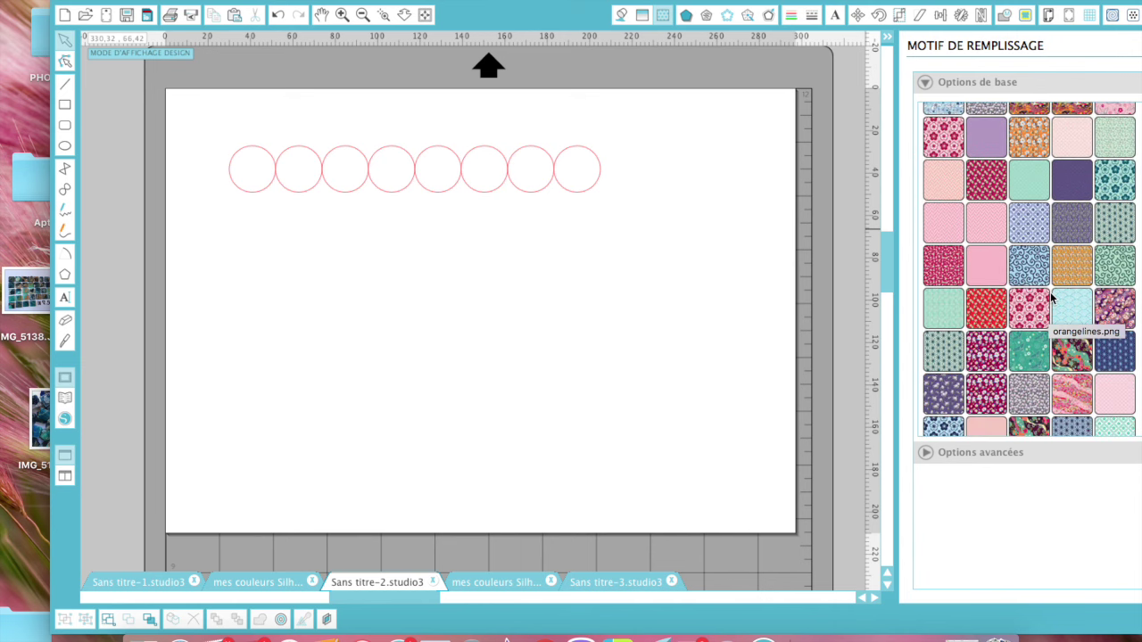
pyautogui.scroll(-4, 1051, 297)
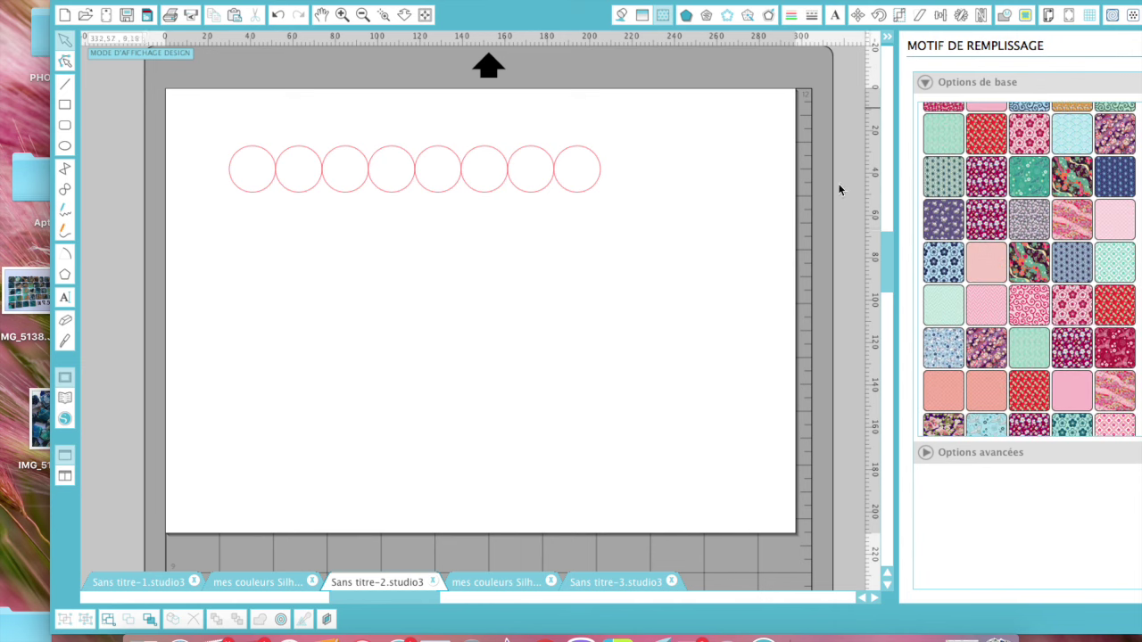
pyautogui.click(261, 196)
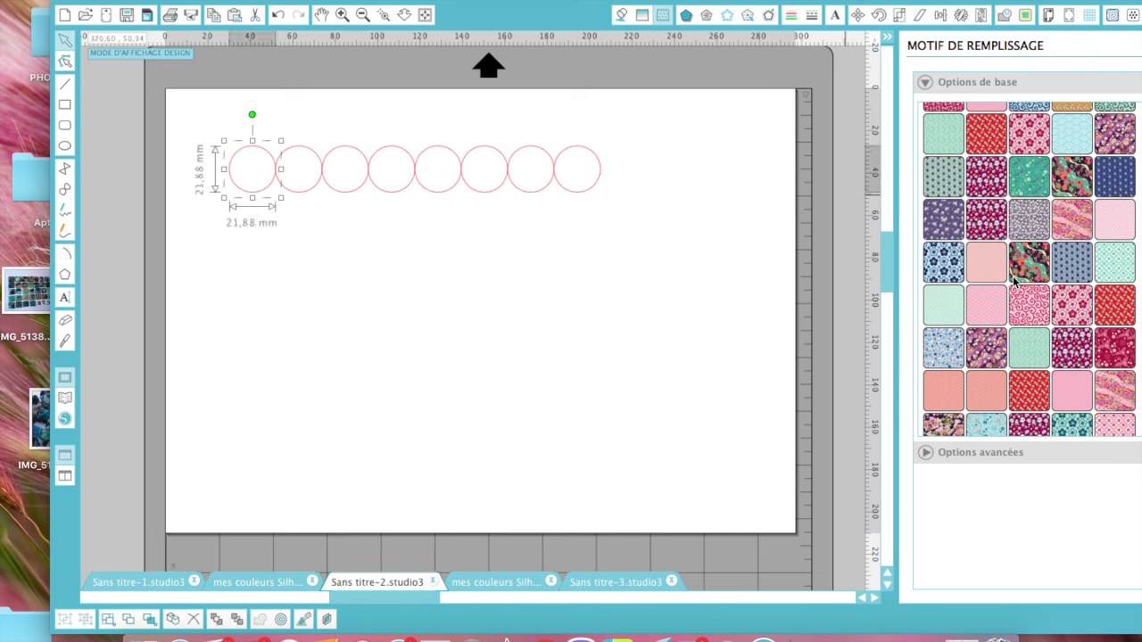
pyautogui.scroll(-1, 1023, 333)
pyautogui.scroll(-10, 1023, 333)
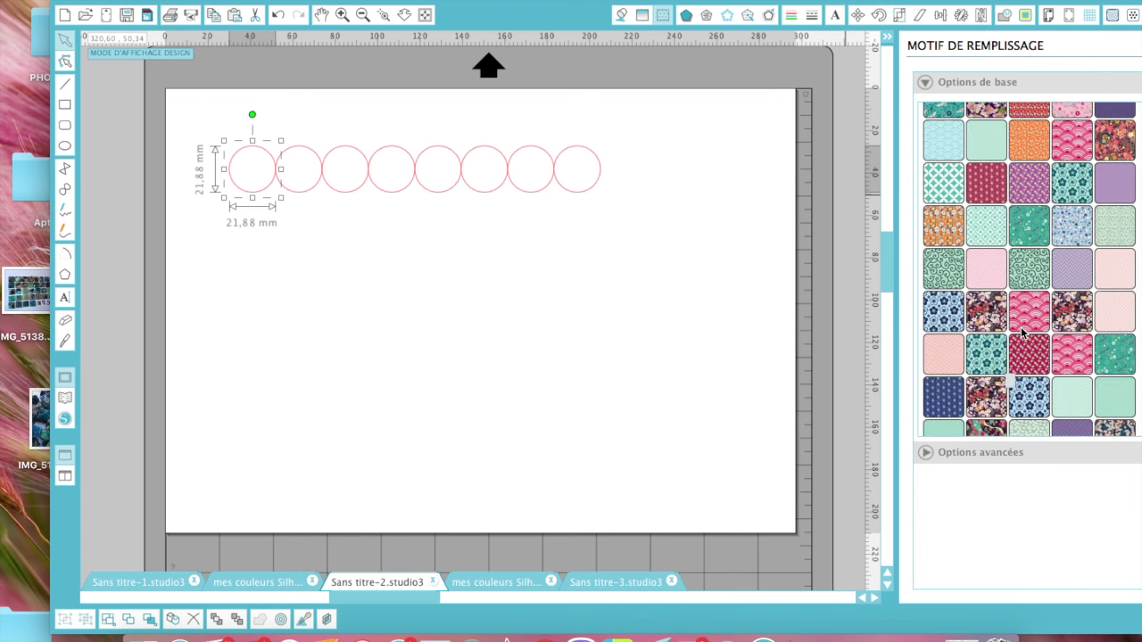
pyautogui.scroll(-10, 1023, 333)
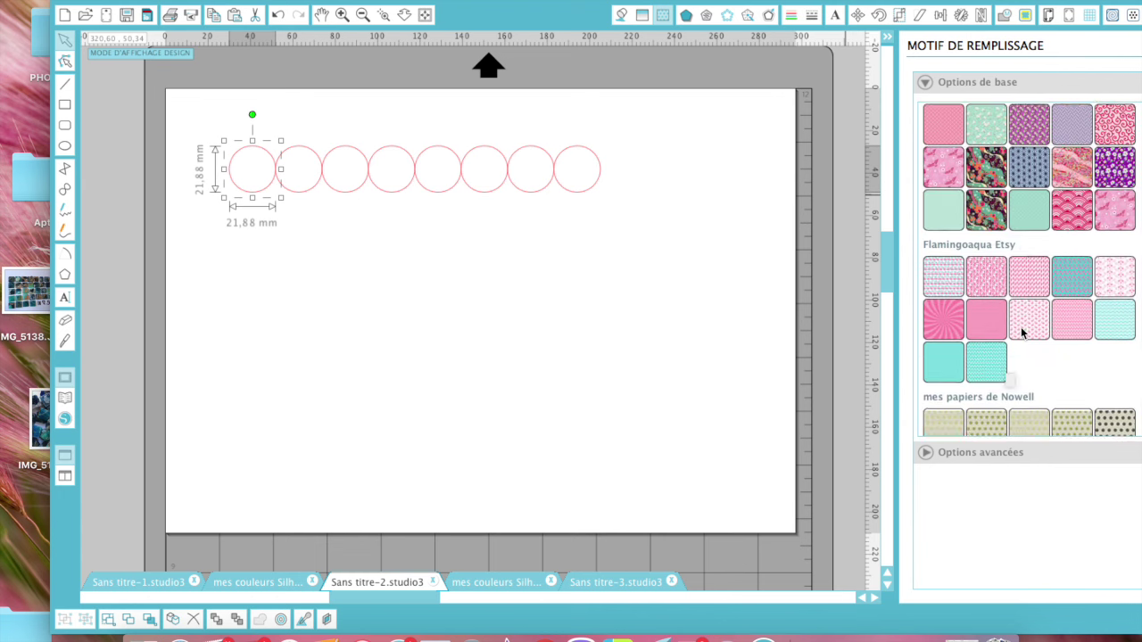
pyautogui.scroll(-4, 1023, 332)
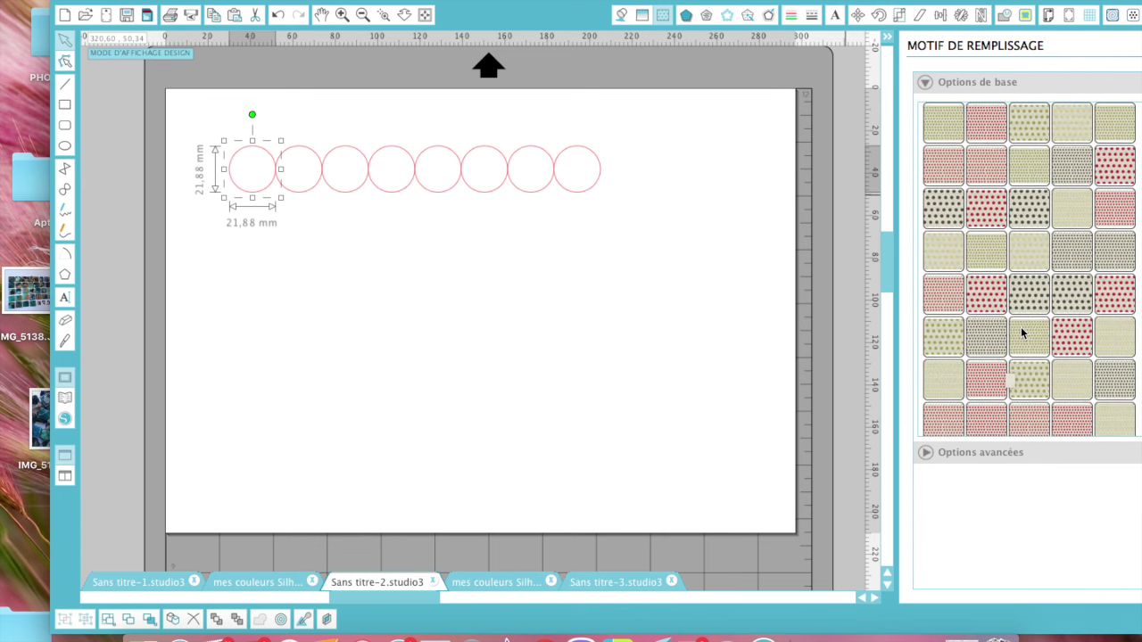
pyautogui.click(940, 217)
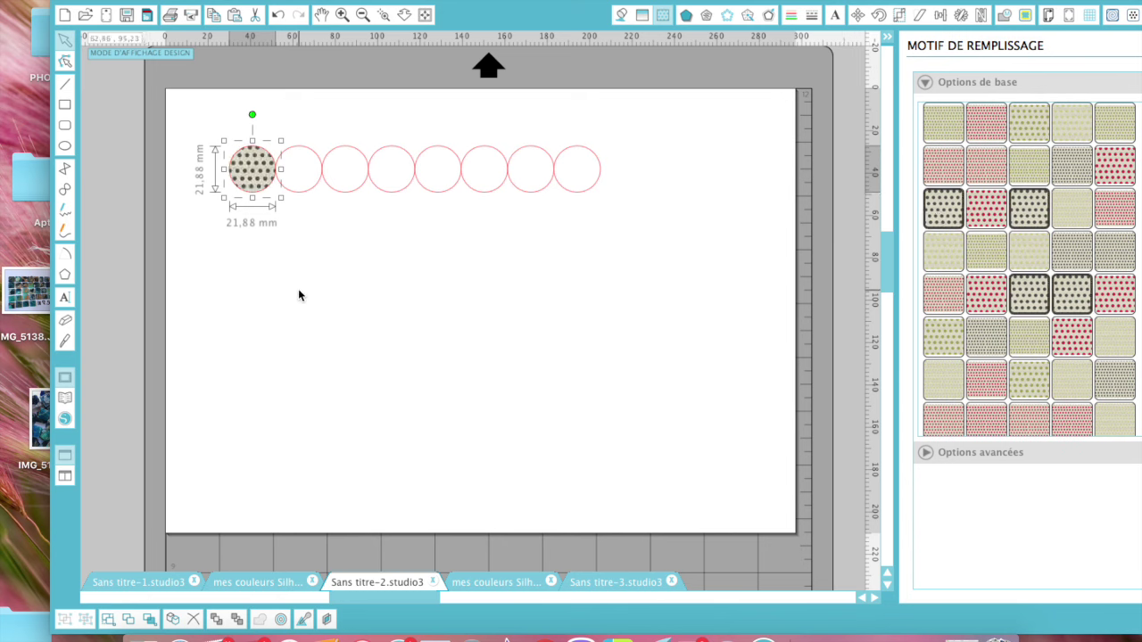
pyautogui.click(306, 184)
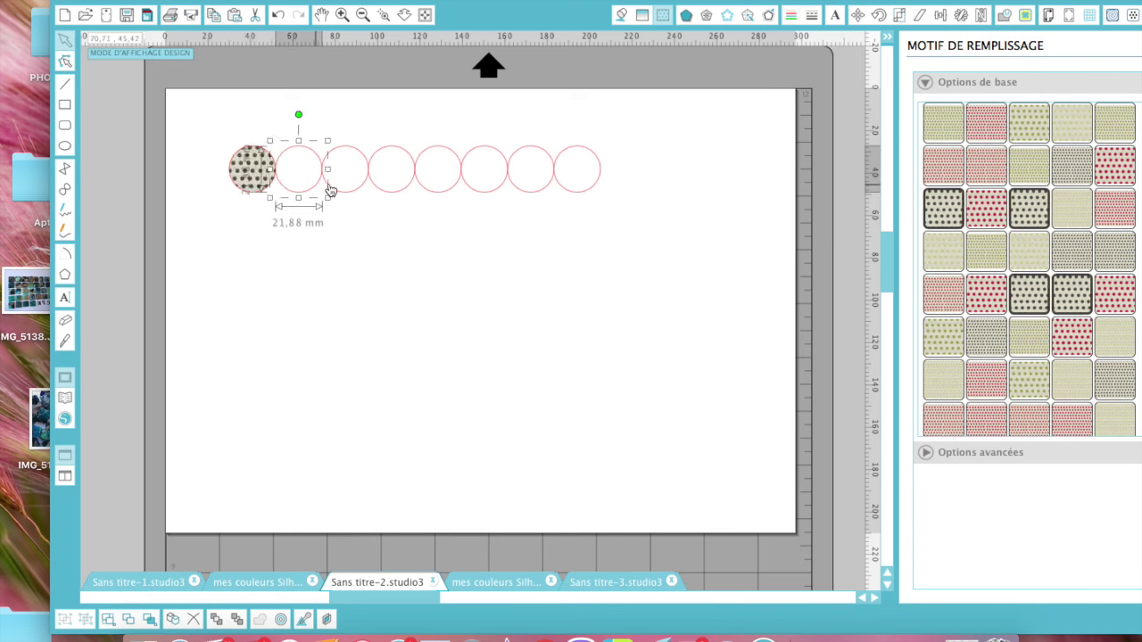
pyautogui.click(982, 310)
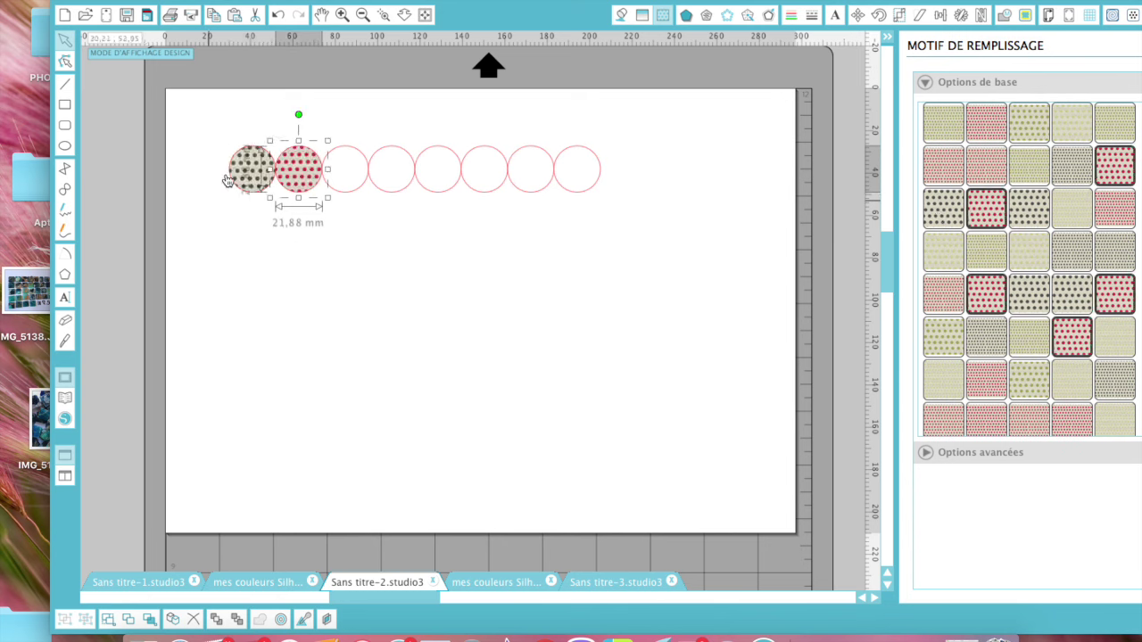
# Fill the third circle with the grey and white chevron pattern from "mes papiers halloween" and the fourth with the plain green one
pyautogui.click(354, 192)
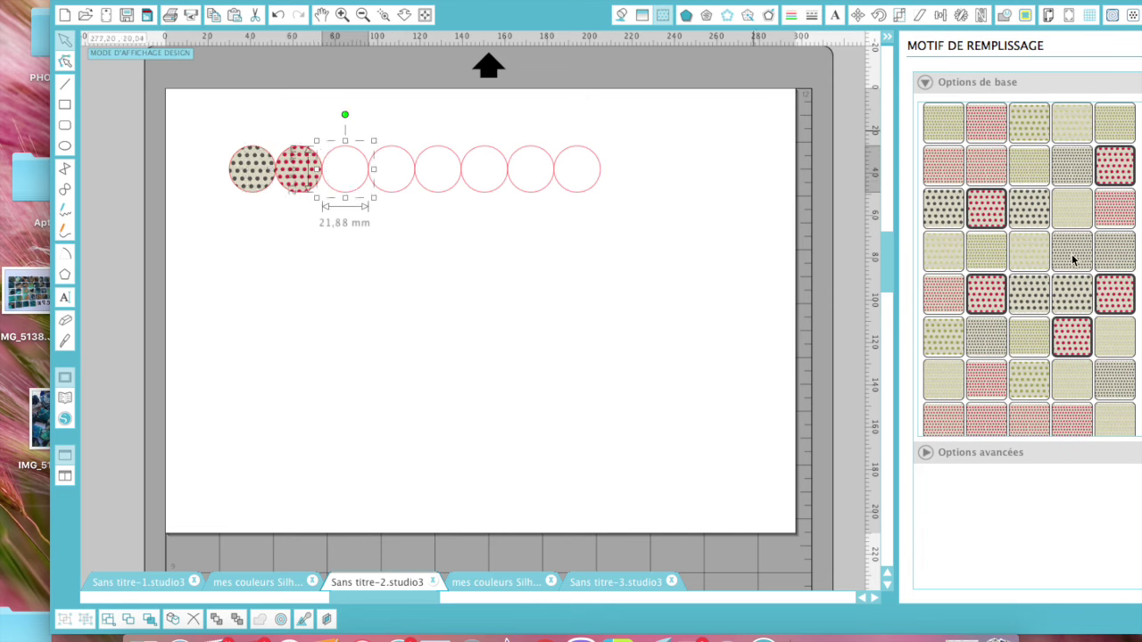
pyautogui.scroll(-4, 1011, 366)
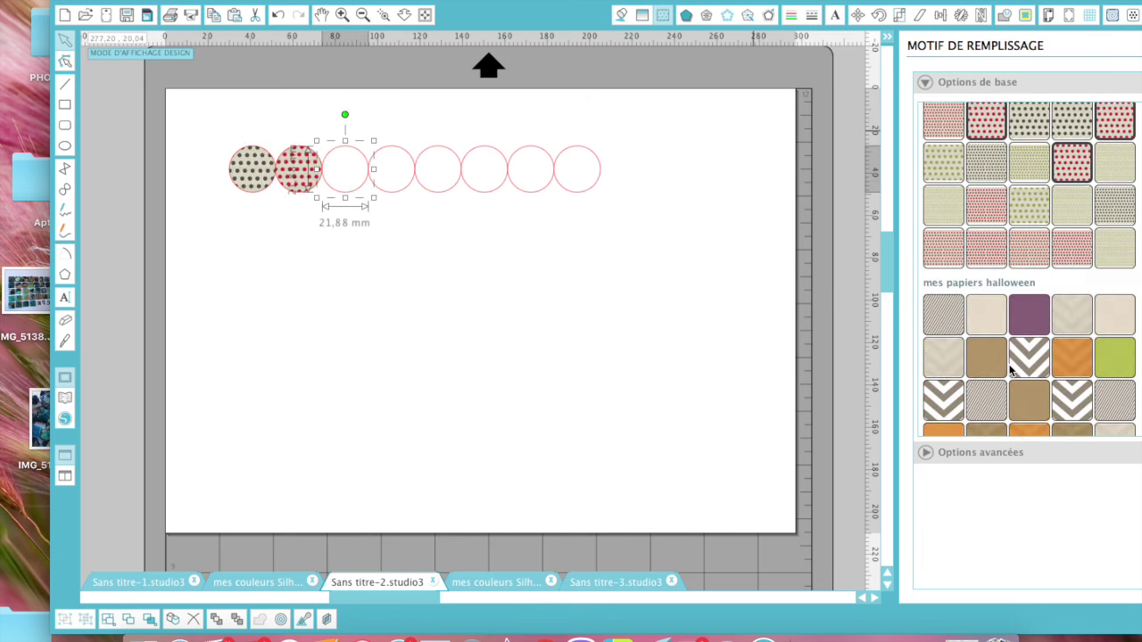
pyautogui.scroll(-4, 1011, 368)
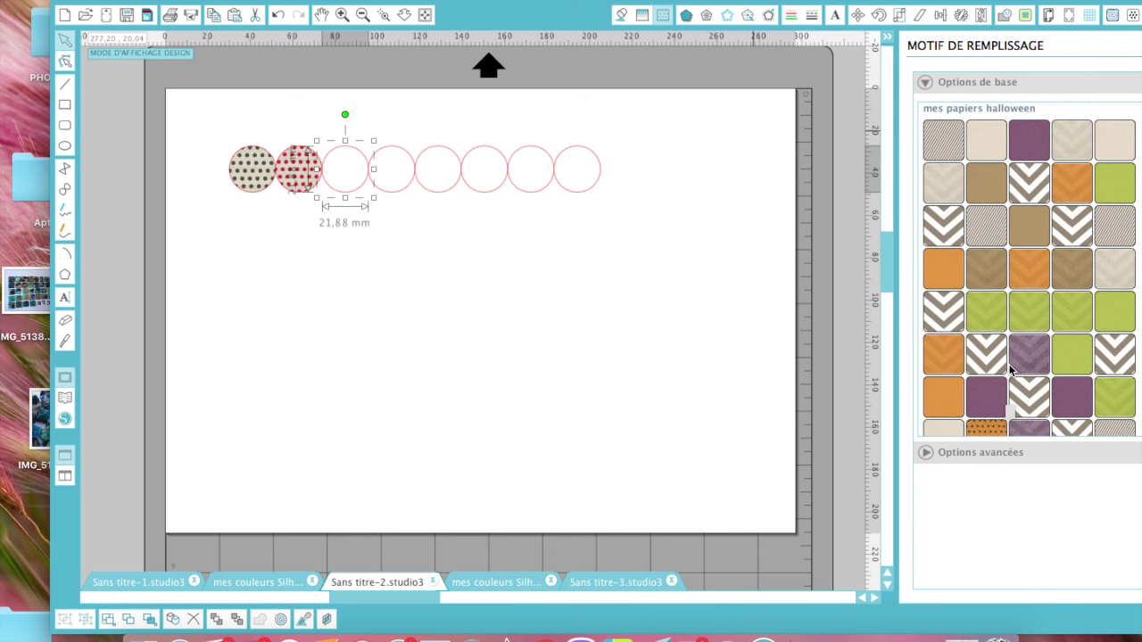
pyautogui.click(1064, 229)
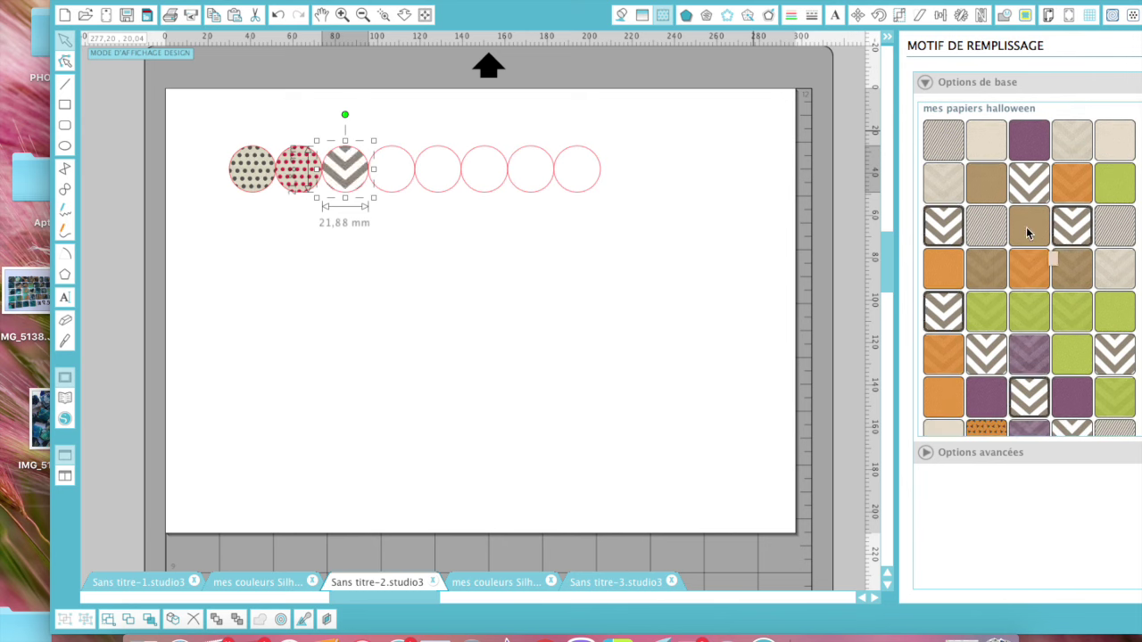
pyautogui.click(411, 161)
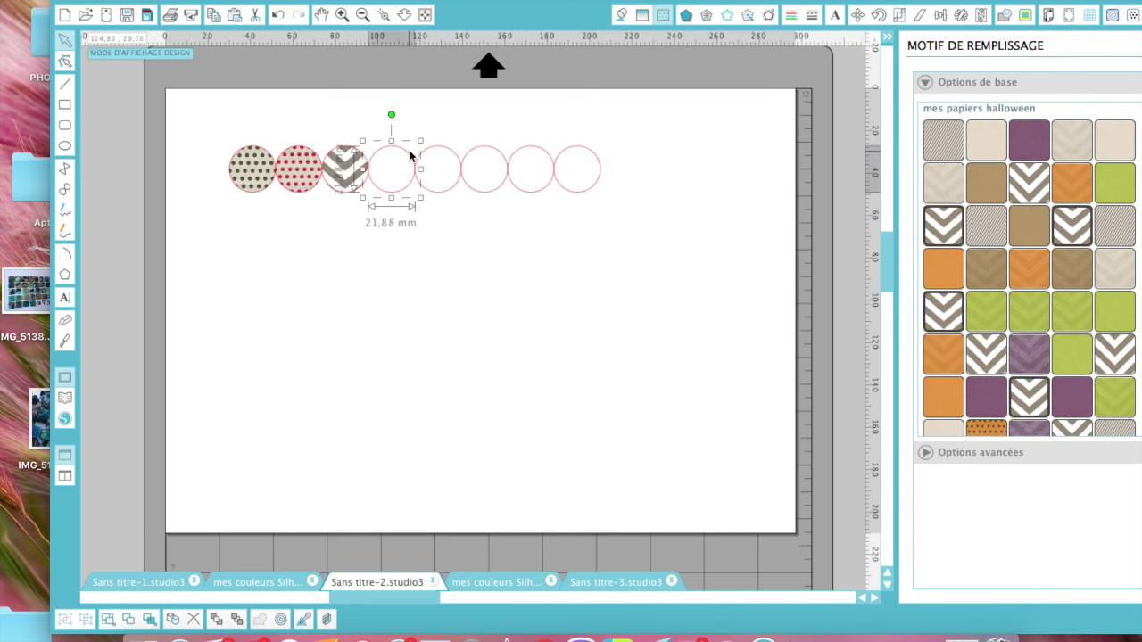
pyautogui.click(1073, 363)
# Fill the fifth circle with the orange chevron pattern from "mes papiers halloween" and delete the three unfilled circles
pyautogui.click(437, 193)
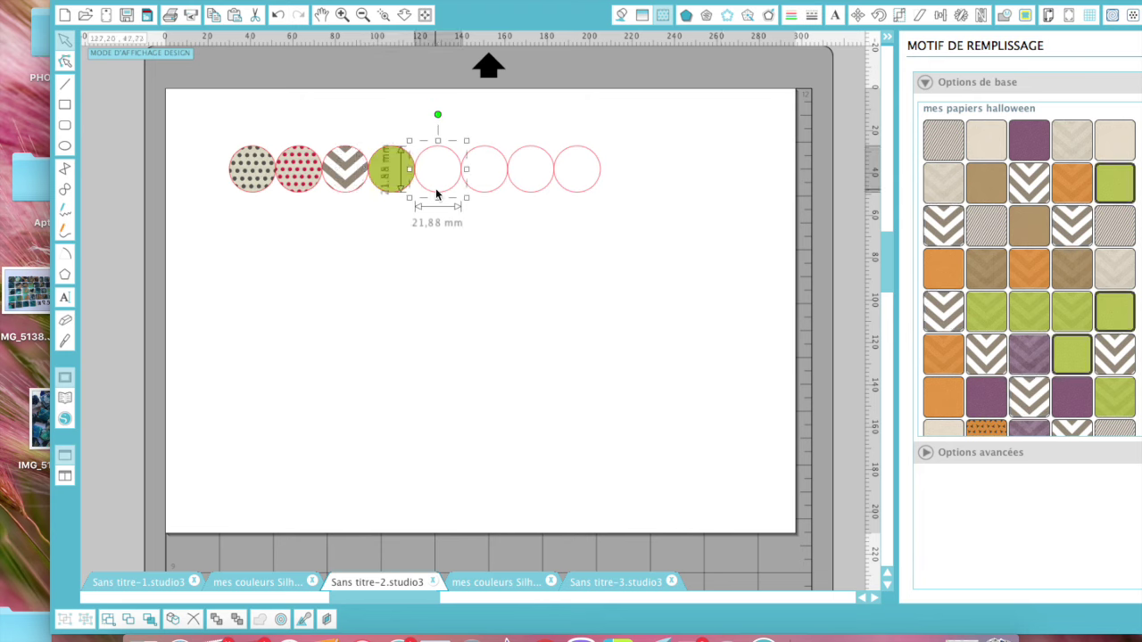
pyautogui.click(1025, 273)
pyautogui.click(632, 314)
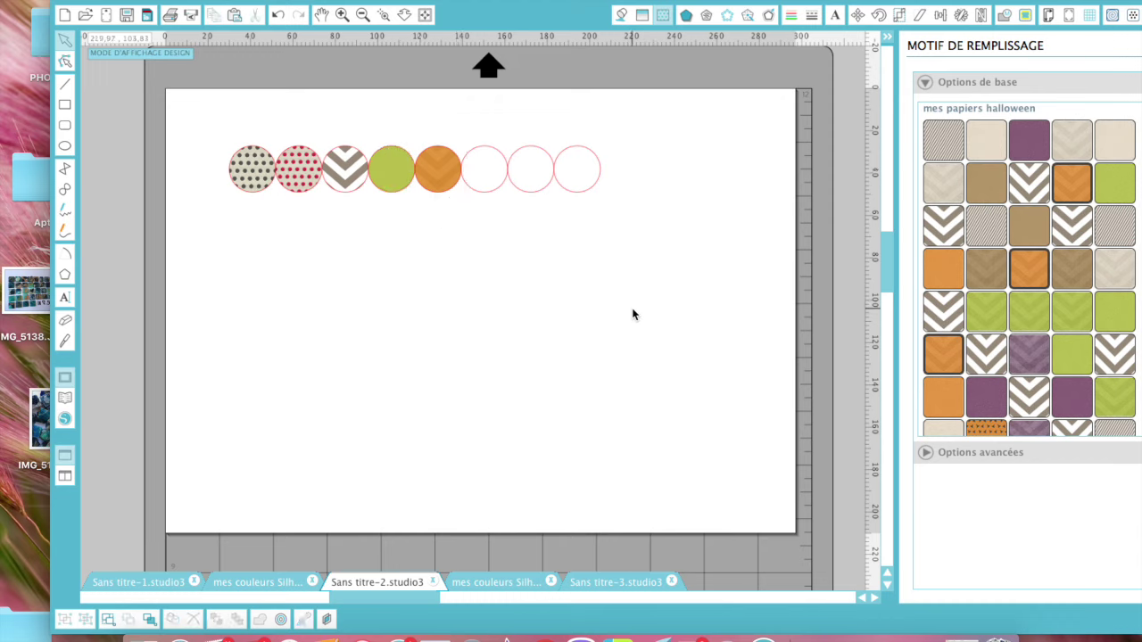
pyautogui.moveTo(482, 130); pyautogui.dragTo(614, 201)
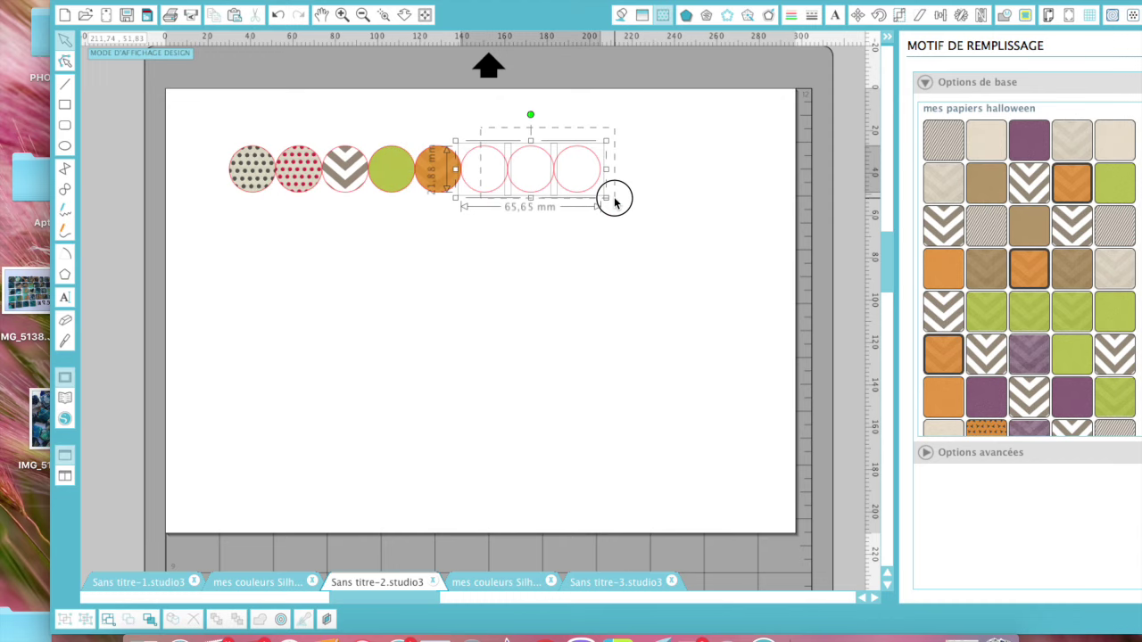
pyautogui.press('Delete')
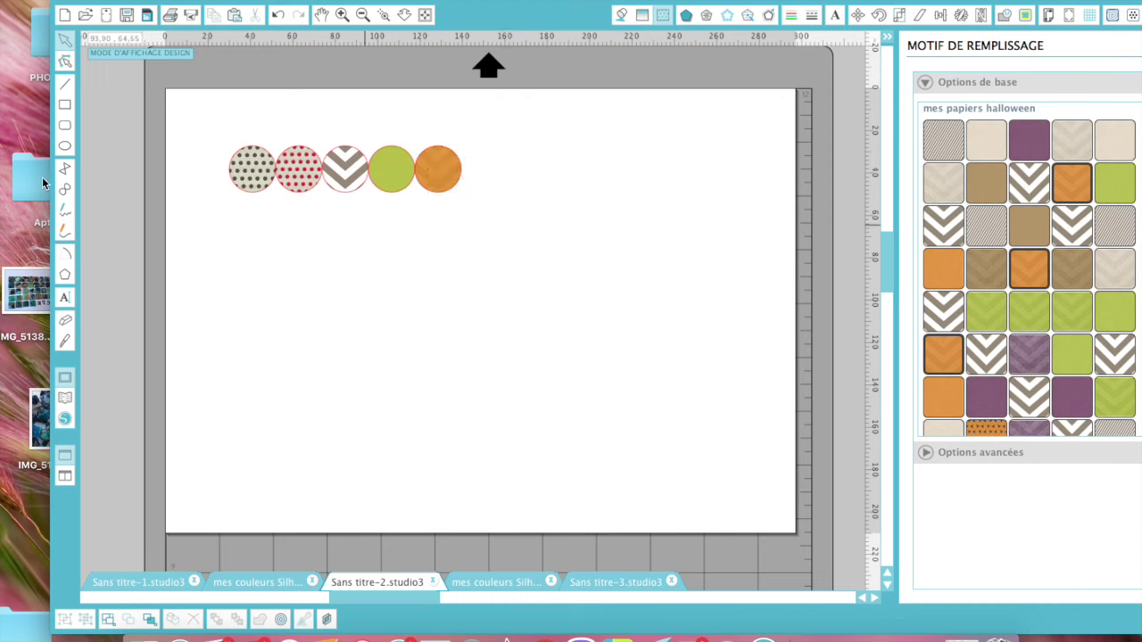
# Draw a rounded rectangle about 68 by 77 mm below the row of circles and duplicate it to its right
pyautogui.click(67, 124)
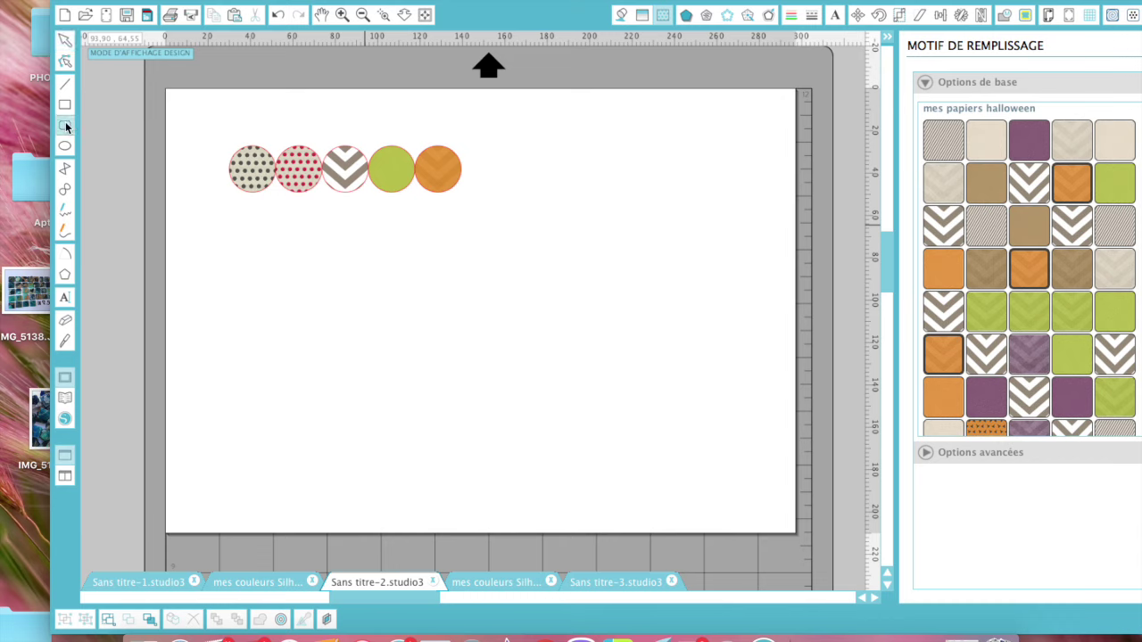
pyautogui.rightClick(294, 246)
pyautogui.click(256, 252)
pyautogui.moveTo(260, 253); pyautogui.dragTo(400, 420)
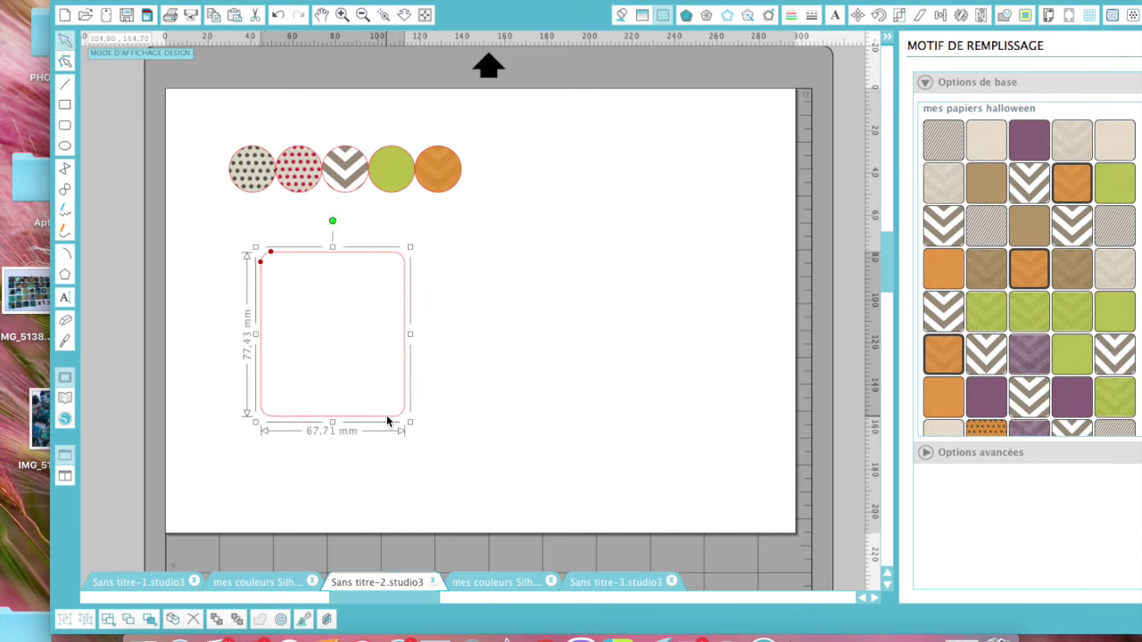
pyautogui.press('super+d')
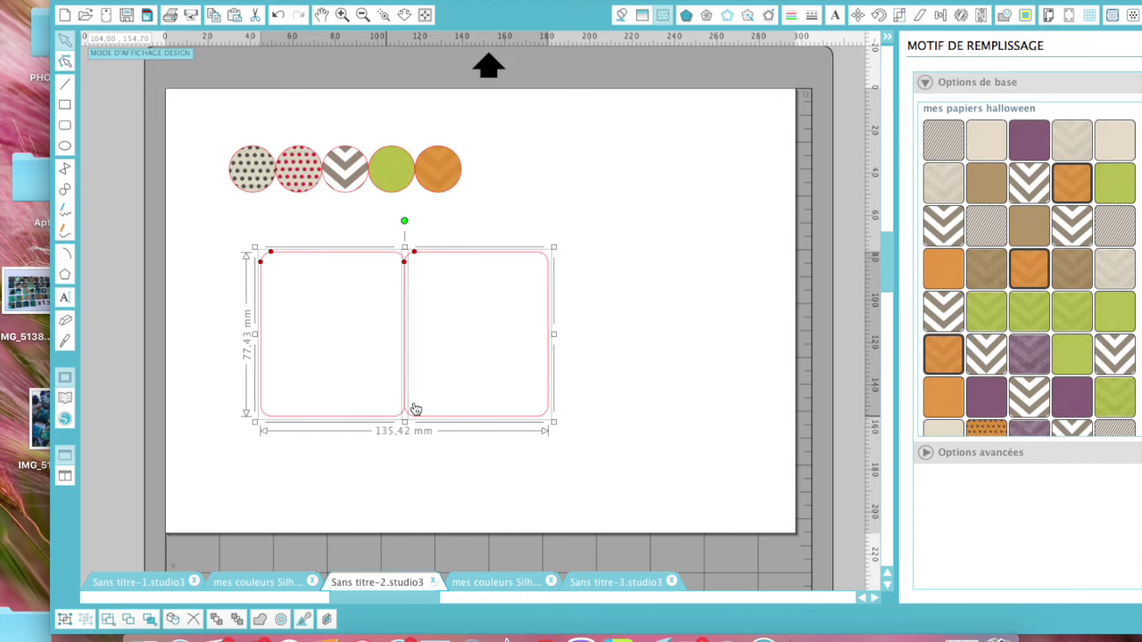
# Move both rounded rectangles toward the page centre, and shift the right one further right to leave a gap about half a rectangle wide
pyautogui.moveTo(490, 254); pyautogui.dragTo(543, 253)
pyautogui.click(542, 263)
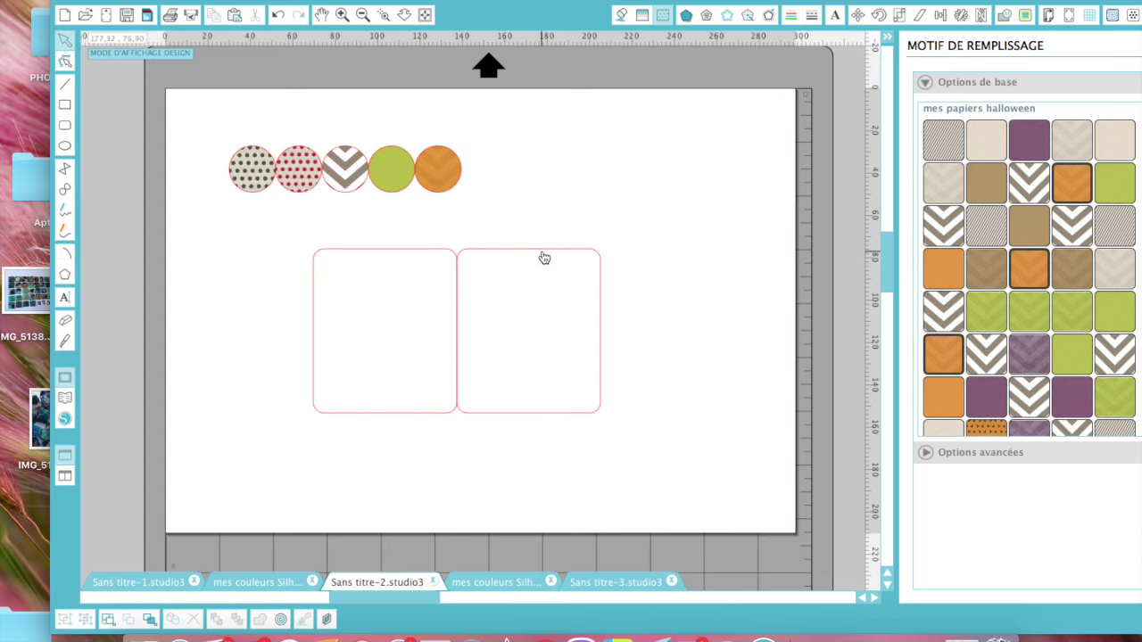
pyautogui.moveTo(543, 257); pyautogui.dragTo(612, 257)
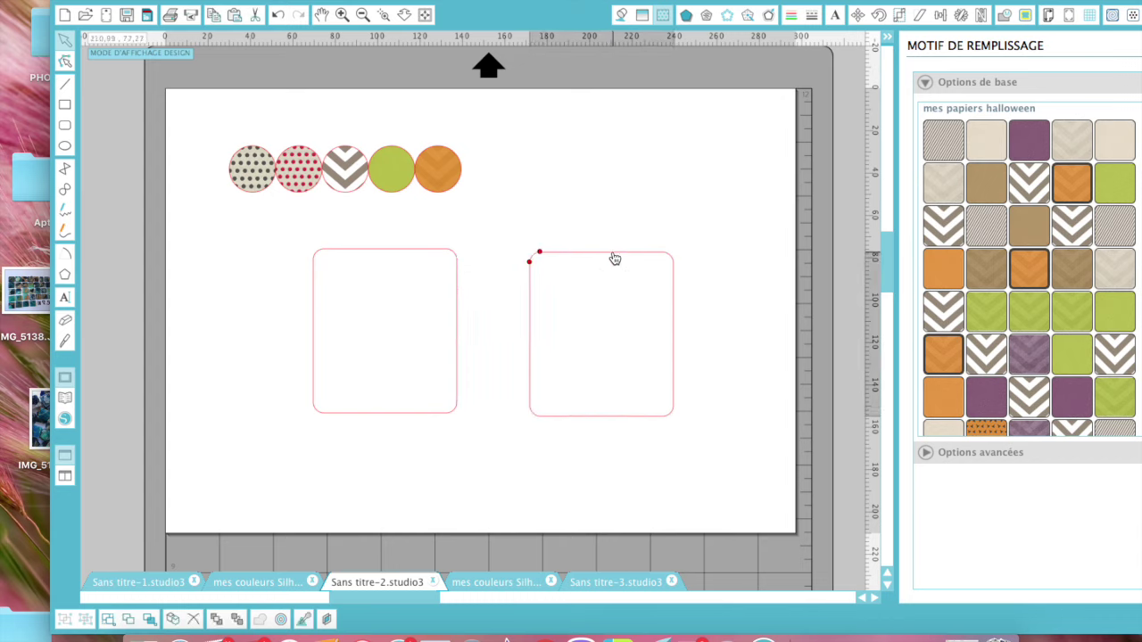
# Fill the left rounded rectangle with the solid grey-brown colour sampled from the chevrons of the third circle
pyautogui.click(621, 16)
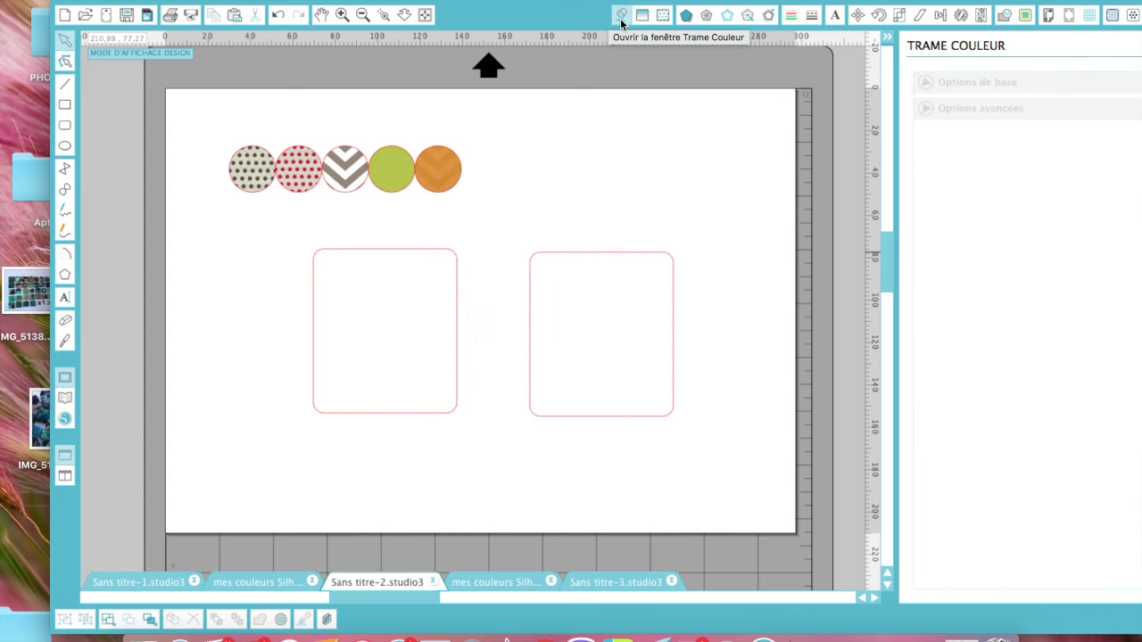
pyautogui.click(431, 254)
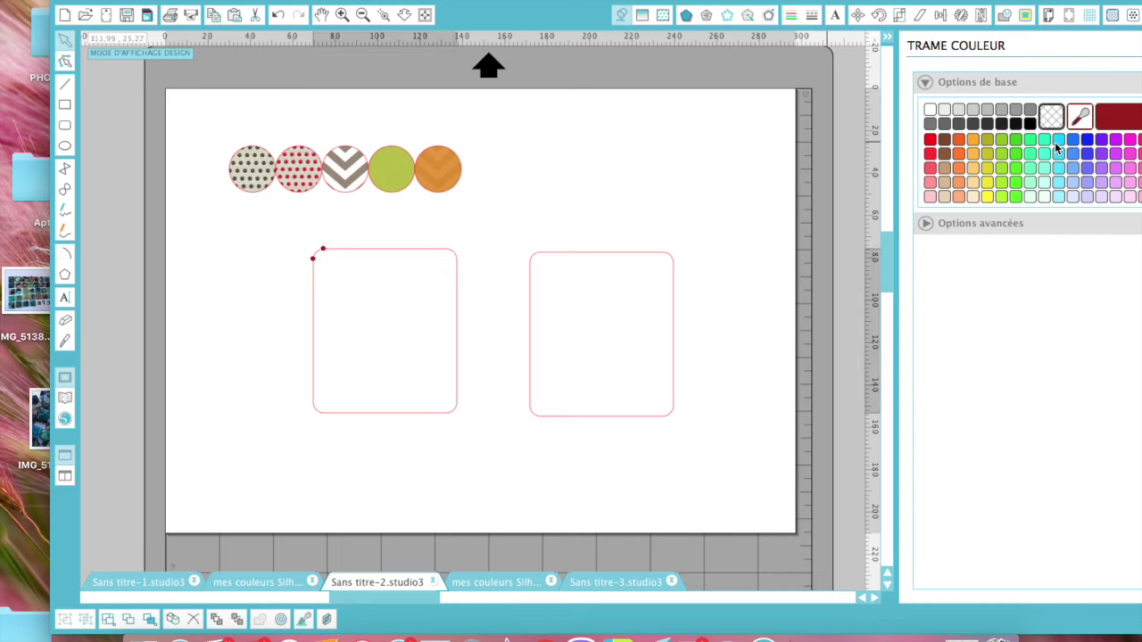
pyautogui.click(1080, 116)
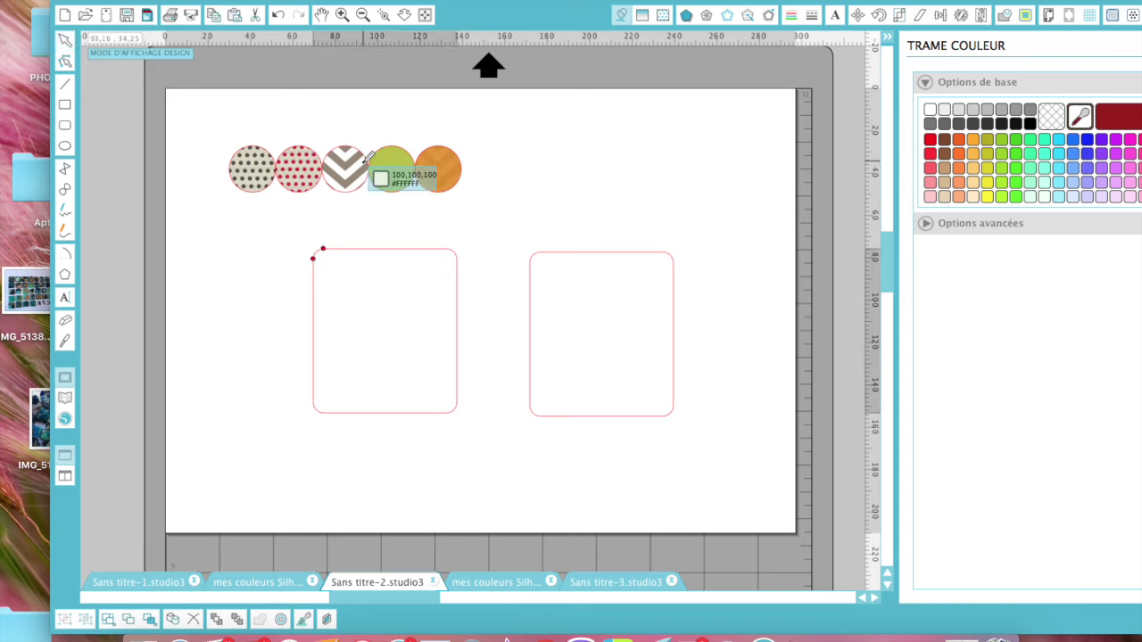
pyautogui.click(352, 161)
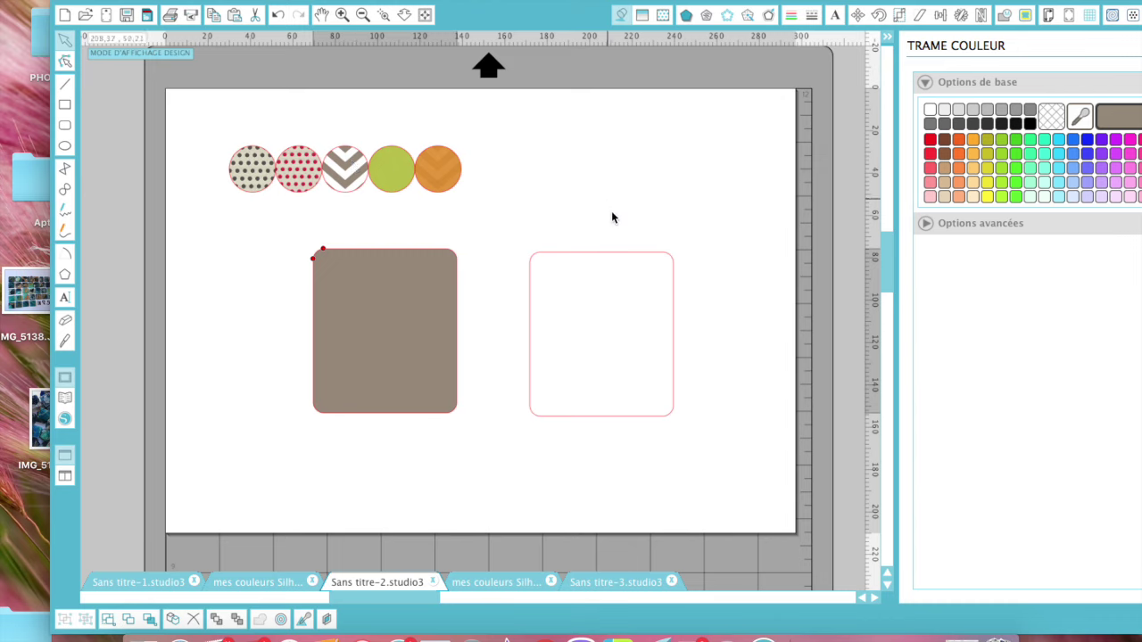
# Fill the right rounded rectangle with the whole chevron pattern sampled from the third circle, and deselect it
pyautogui.click(618, 254)
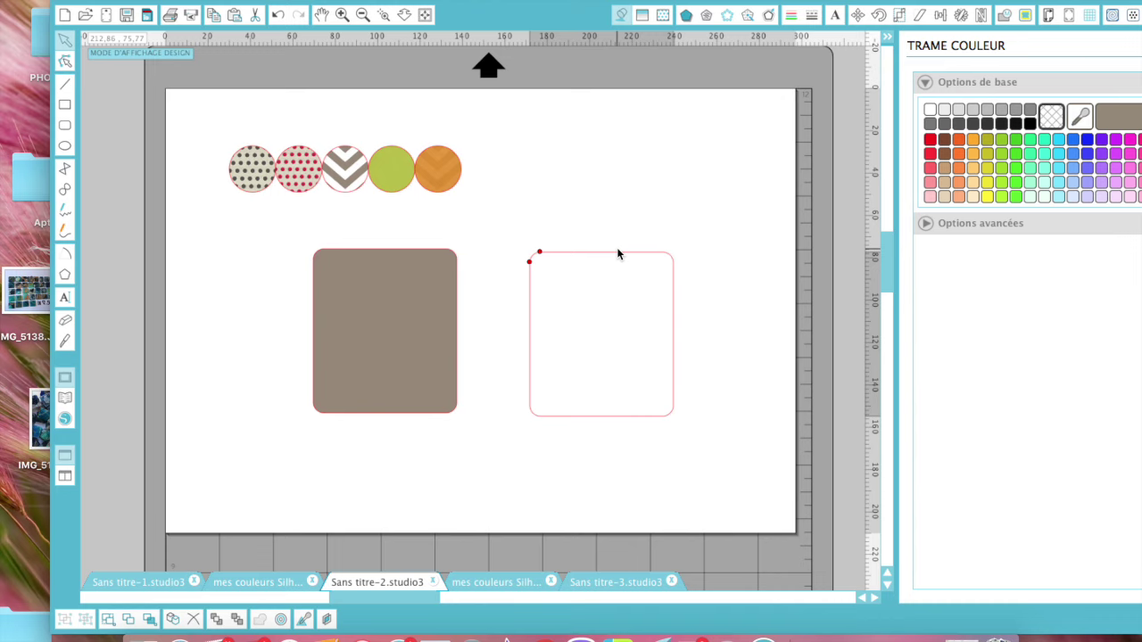
pyautogui.click(349, 166)
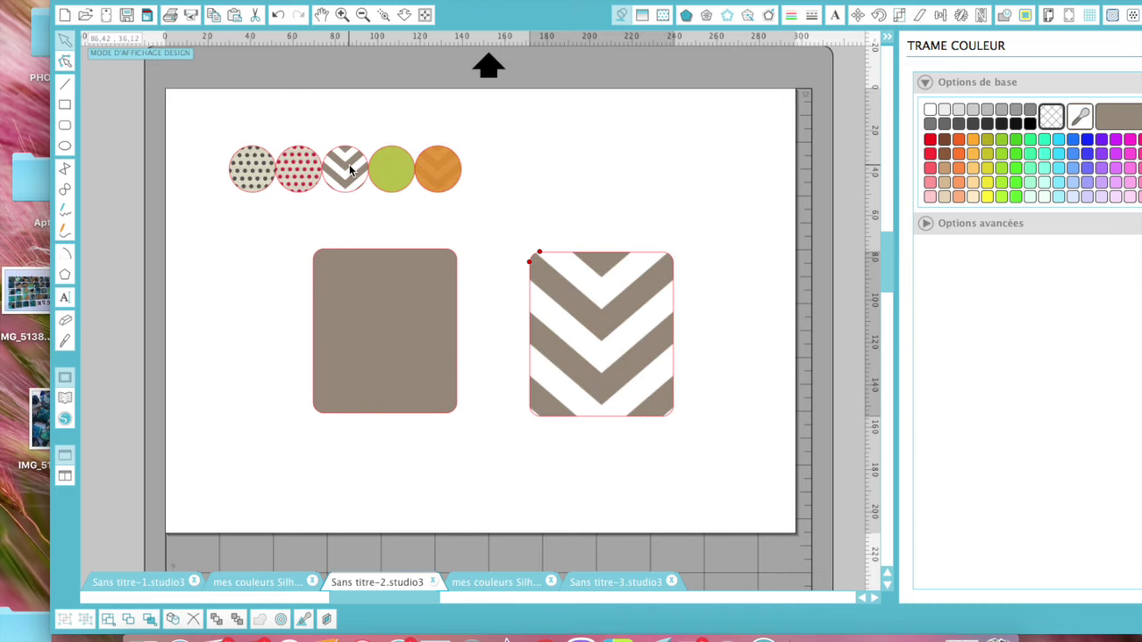
pyautogui.click(540, 138)
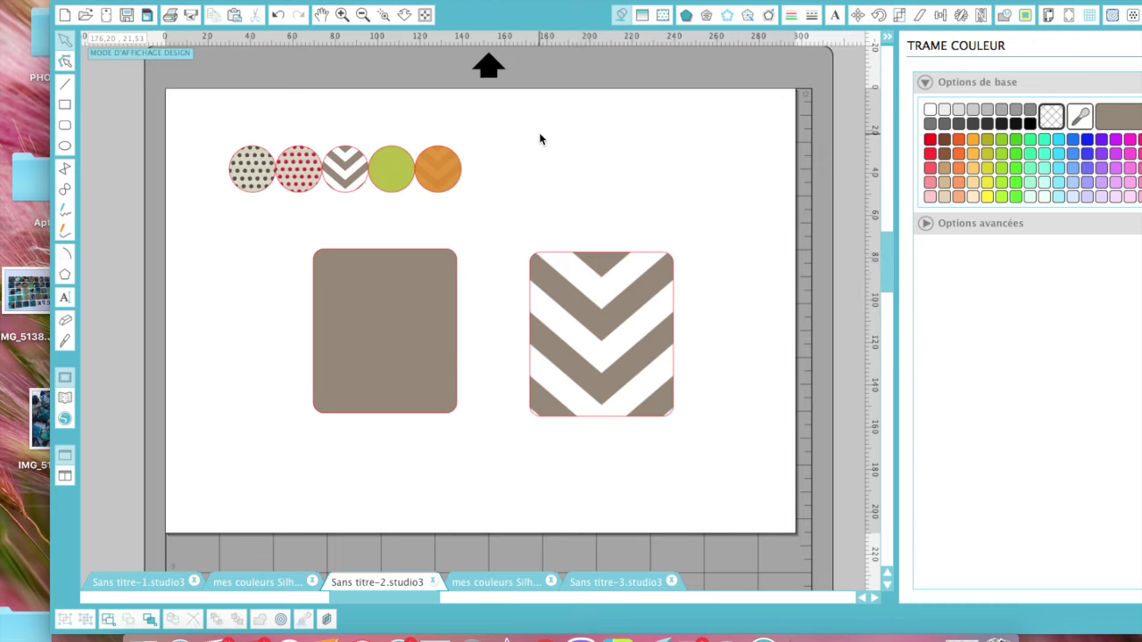